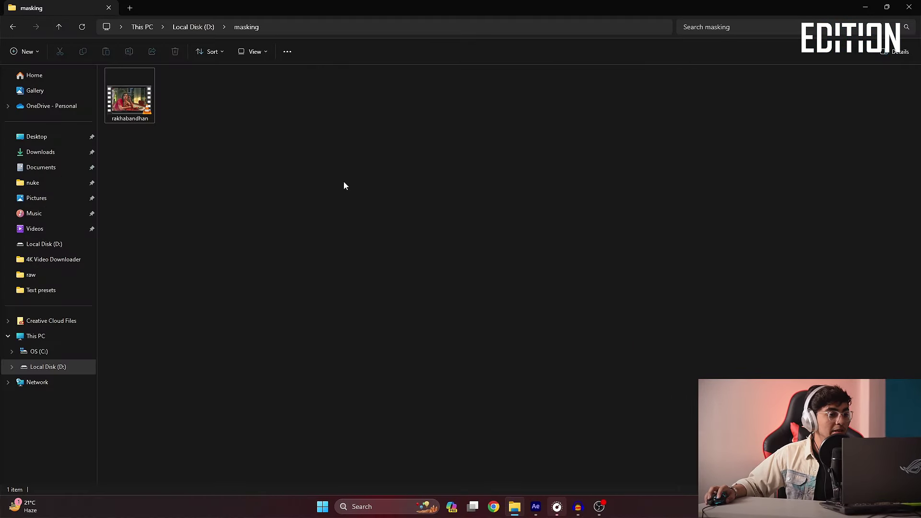
Preview rakhabandhan.mov, then import it into the After Effects Project panel.
drag(194, 96, 92, 153)
double_click(136, 108)
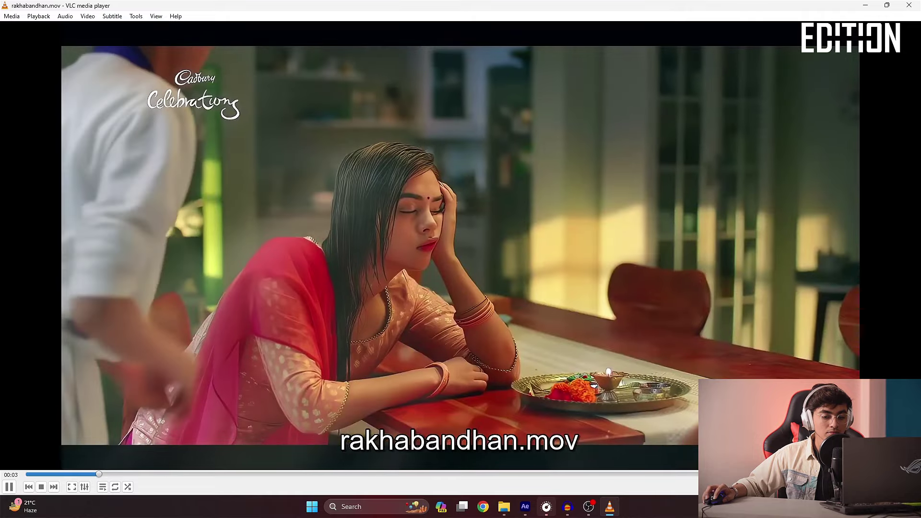
click(566, 473)
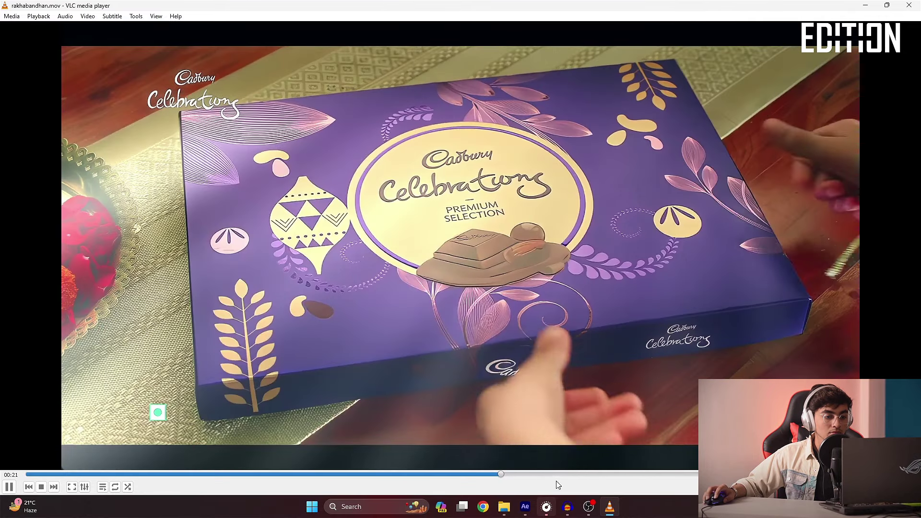
key(ctrl+q)
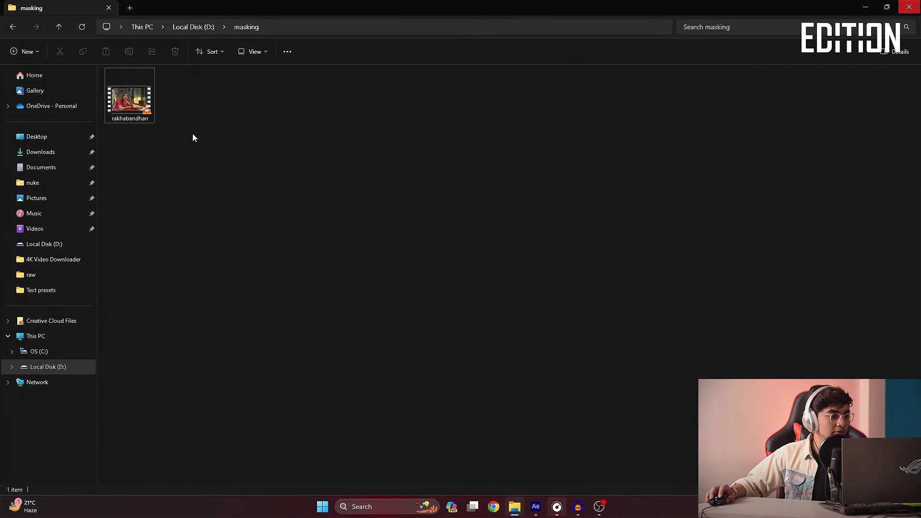
drag(135, 106, 538, 511)
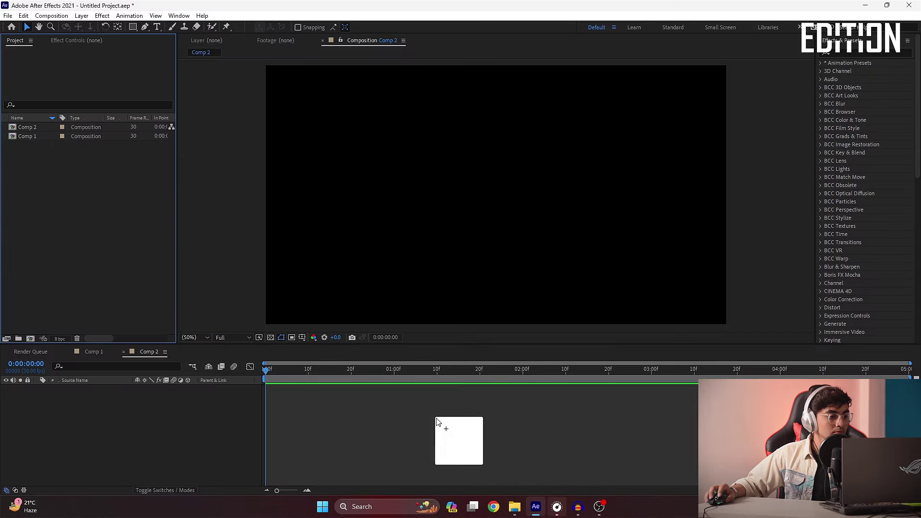
drag(538, 511, 136, 273)
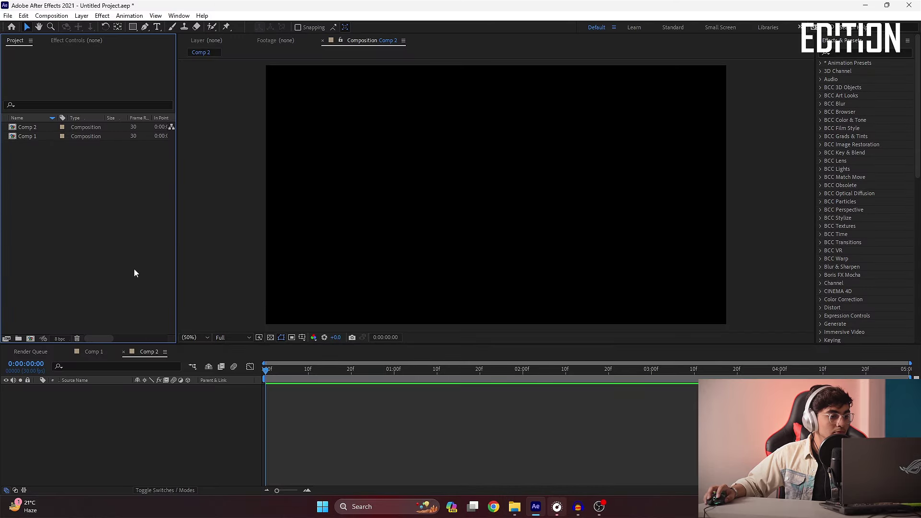
Review Comp 2's composition settings and accept them unchanged.
right_click(367, 42)
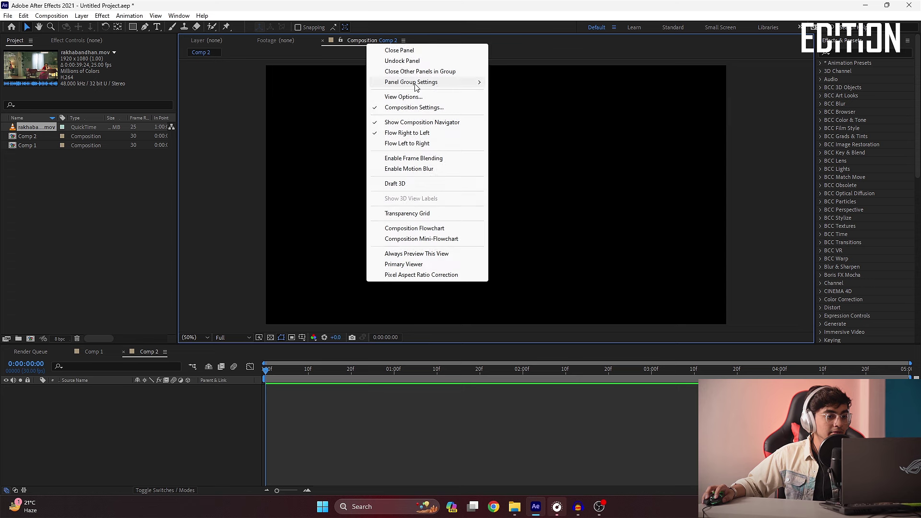
click(405, 108)
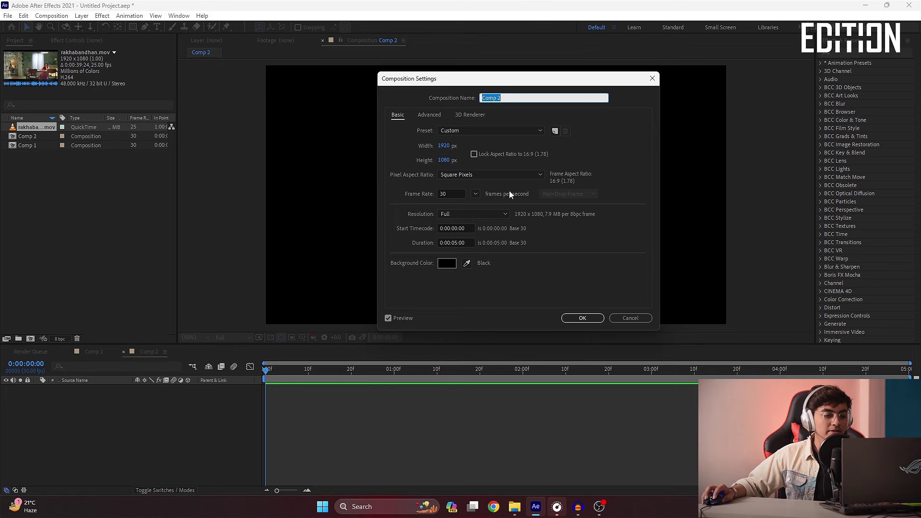
click(581, 319)
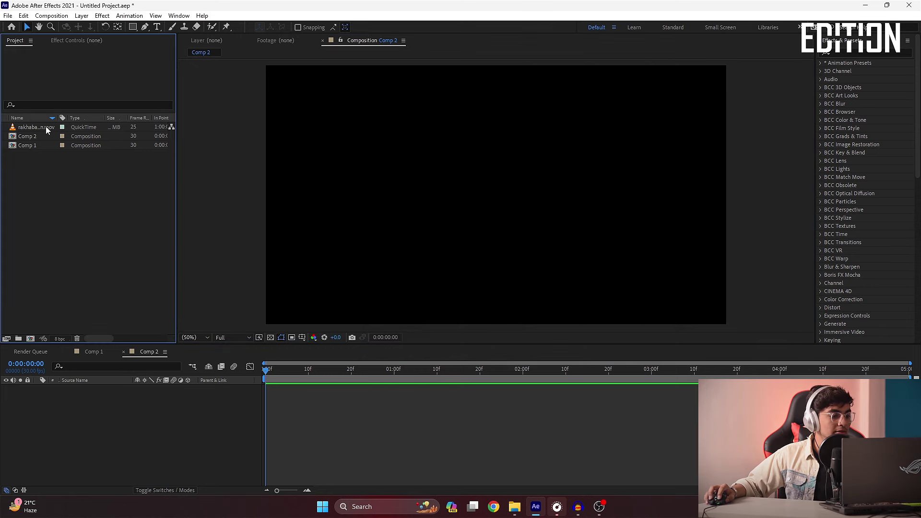
Add rakhabandhan.mov to the Comp 2 timeline and preview its playback.
drag(47, 130, 72, 417)
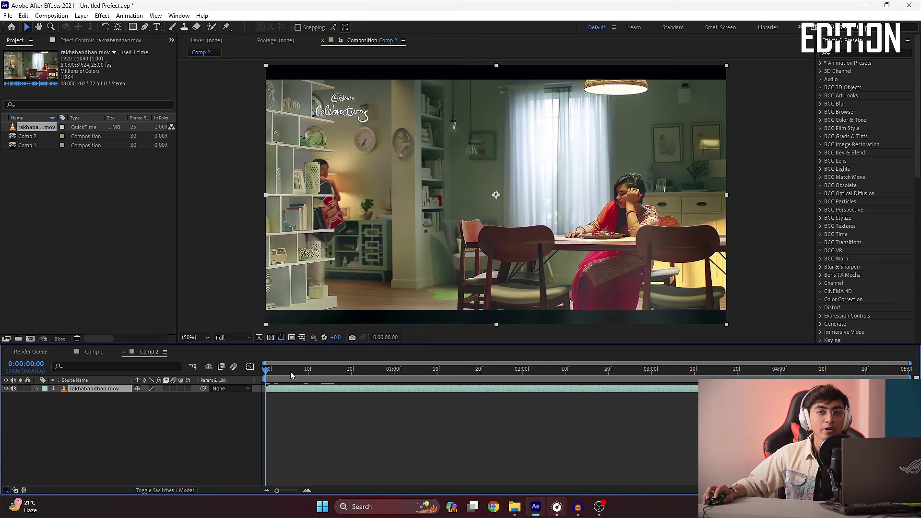
key(space)
key(space)
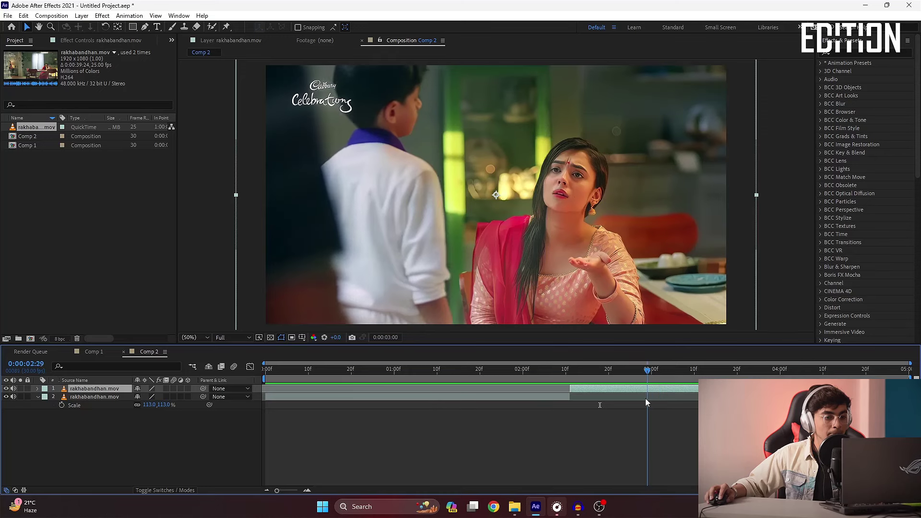
click(375, 413)
key(Home)
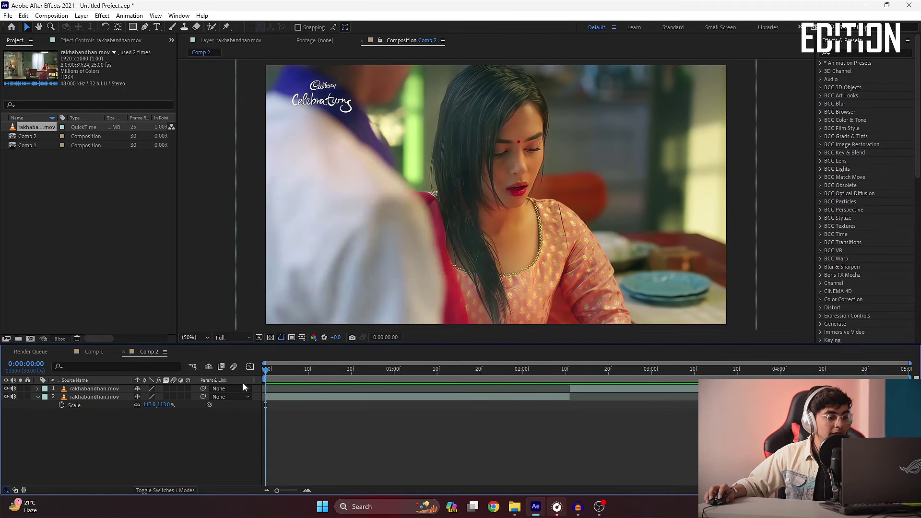
click(351, 370)
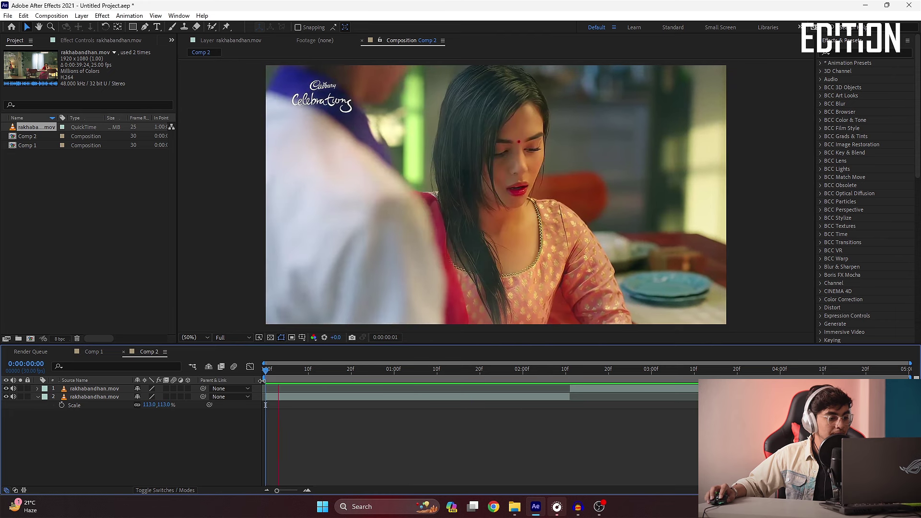
key(Home)
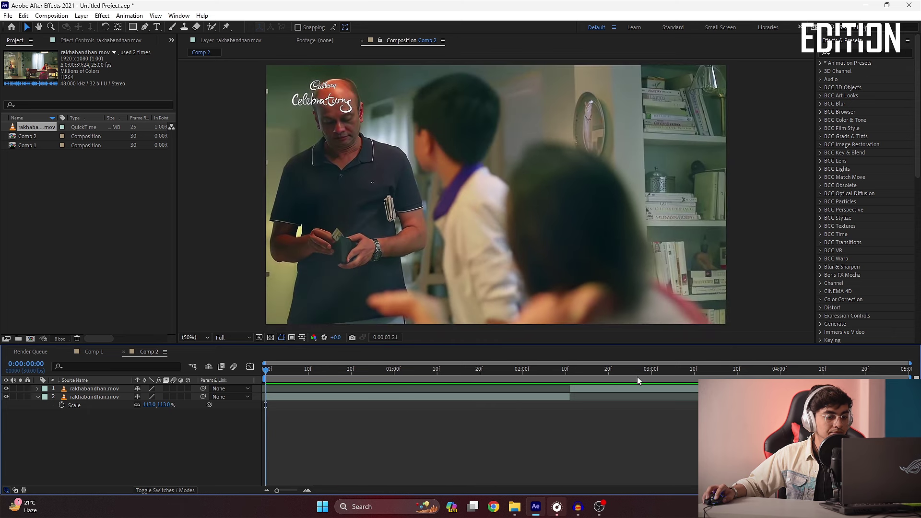
Check the end of the composition and the upper clip layer, then return to the start.
key(End)
click(640, 389)
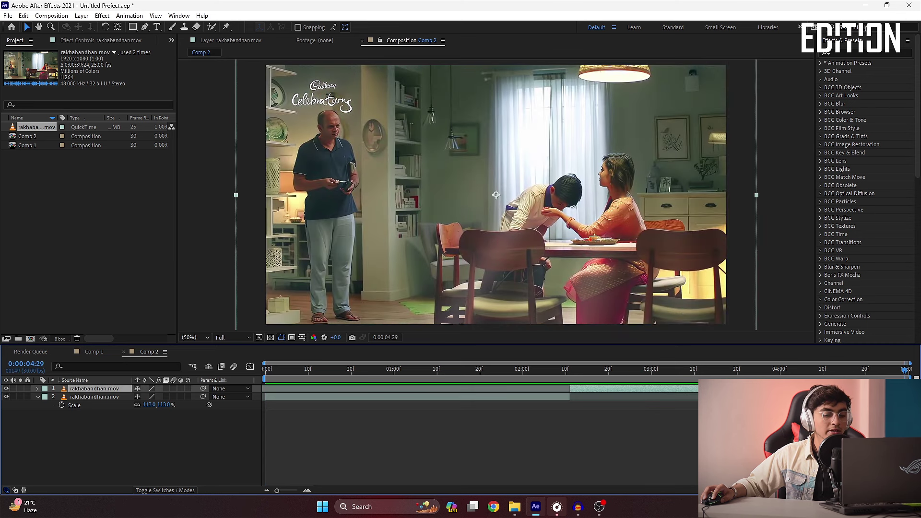
key(F2)
key(Home)
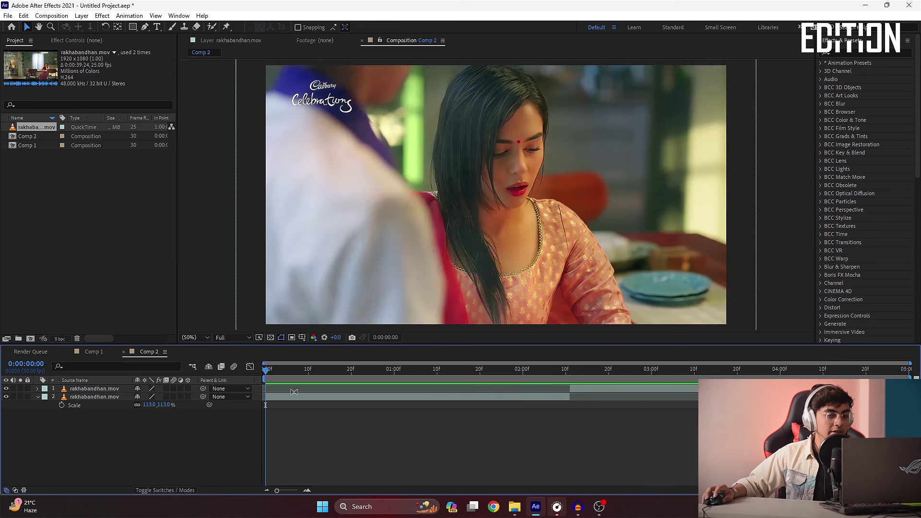
Apply Twixtor Pro to the lower rakhabandhan.mov layer.
click(293, 394)
click(856, 52)
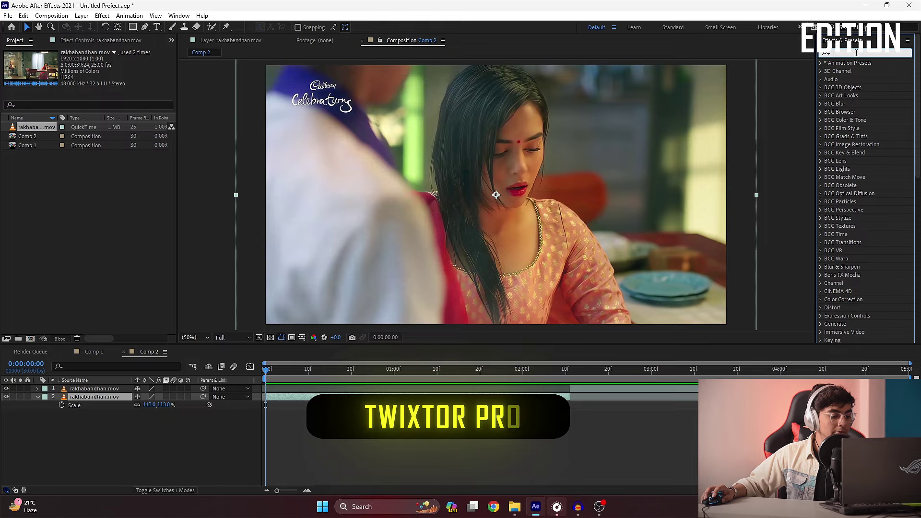
text(twix)
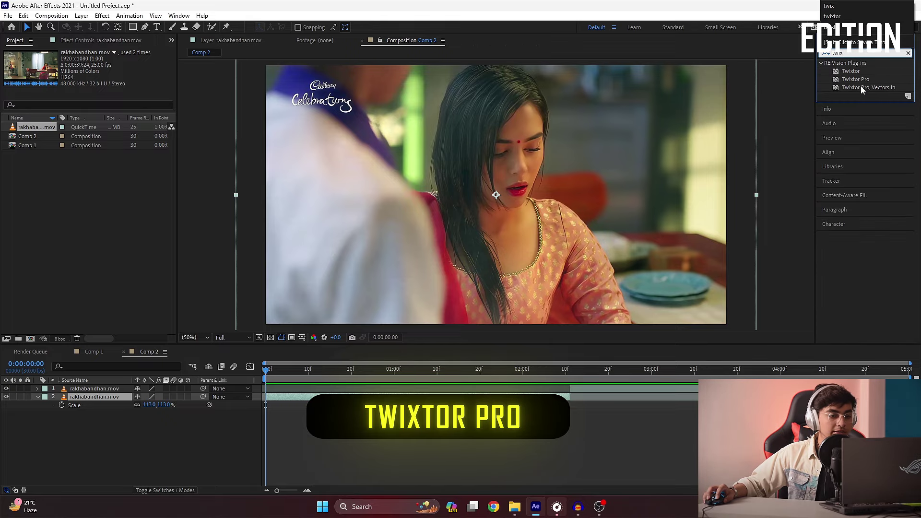
drag(857, 79, 575, 216)
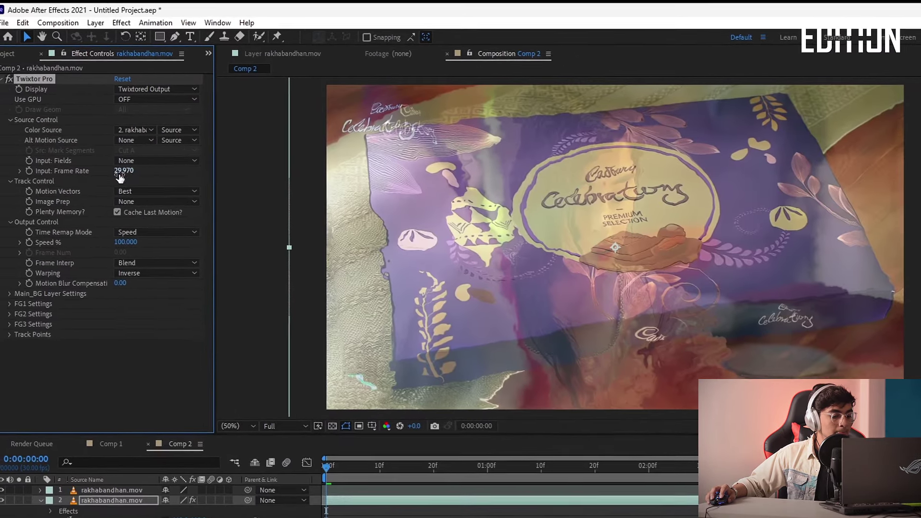
Set Twixtor to 30 fps input, GPU on, Inverse w/ Smart Blend warping, Motion Weighted Blend.
click(122, 171)
text(30)
key(Return)
click(144, 99)
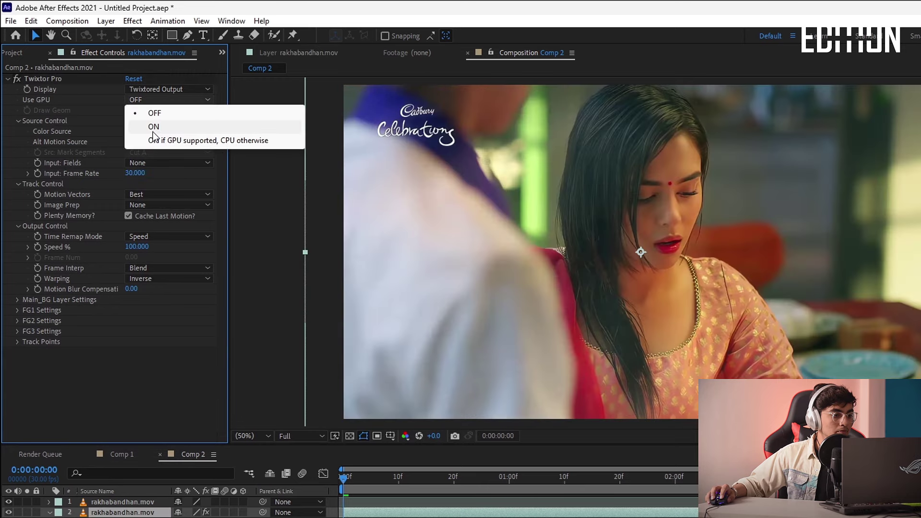
click(154, 127)
click(143, 278)
click(144, 268)
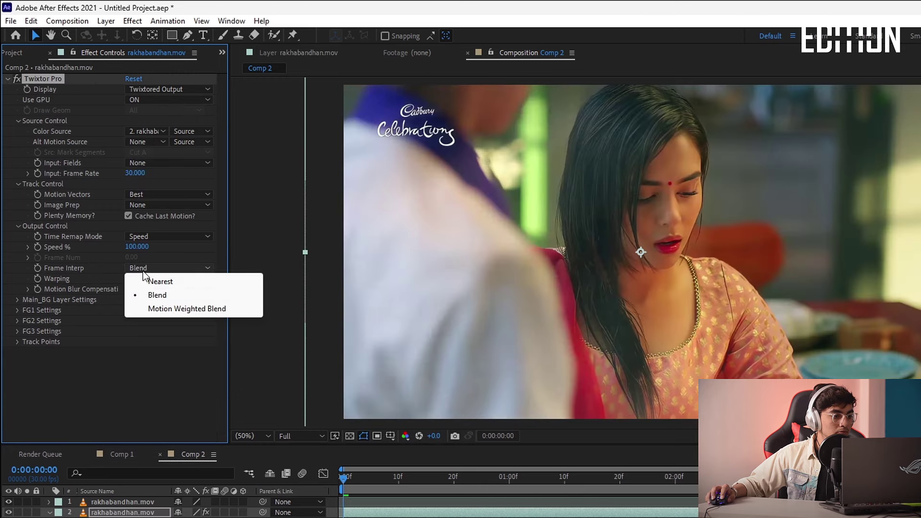
click(154, 310)
click(345, 478)
Set Twixtor Speed to 15% and enable frame blending and motion blur.
click(127, 245)
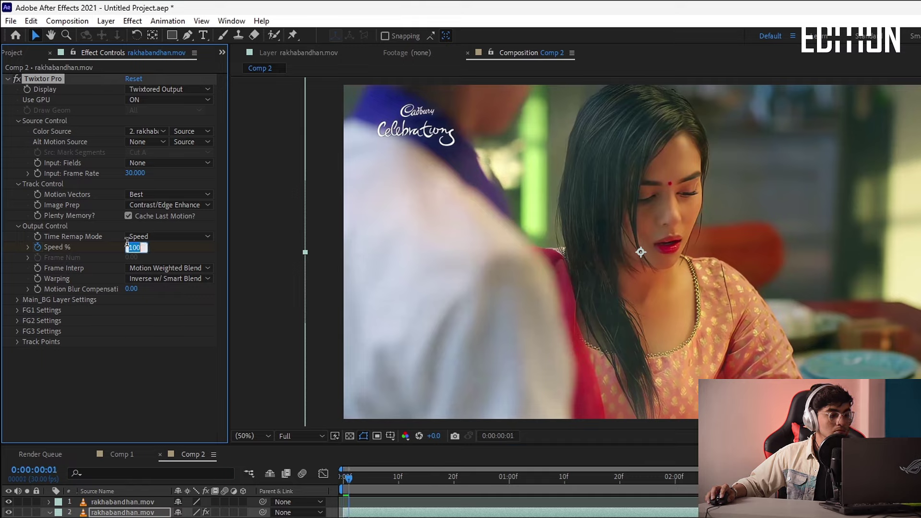
text(15)
click(148, 357)
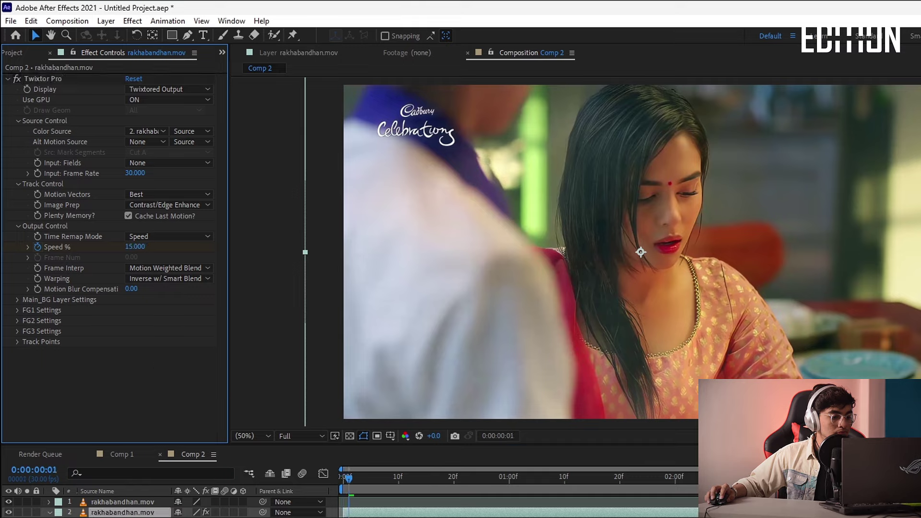
click(216, 512)
click(224, 512)
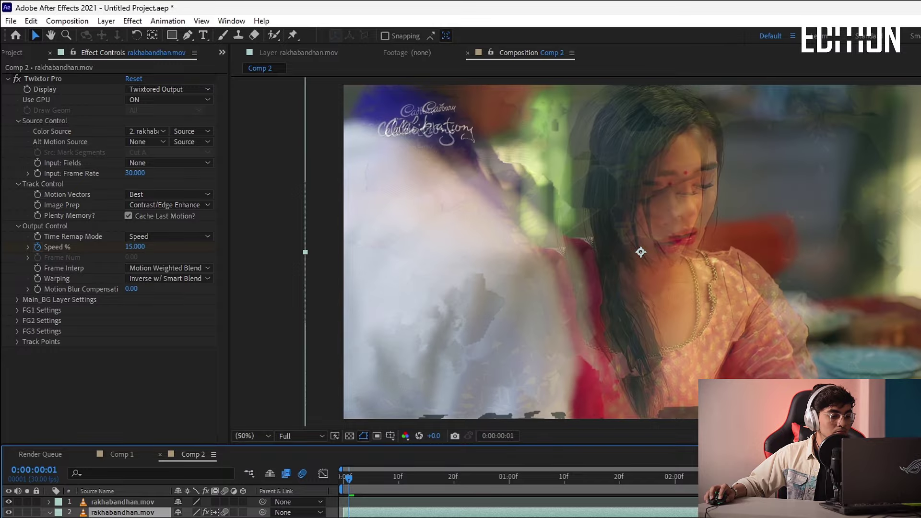
click(343, 478)
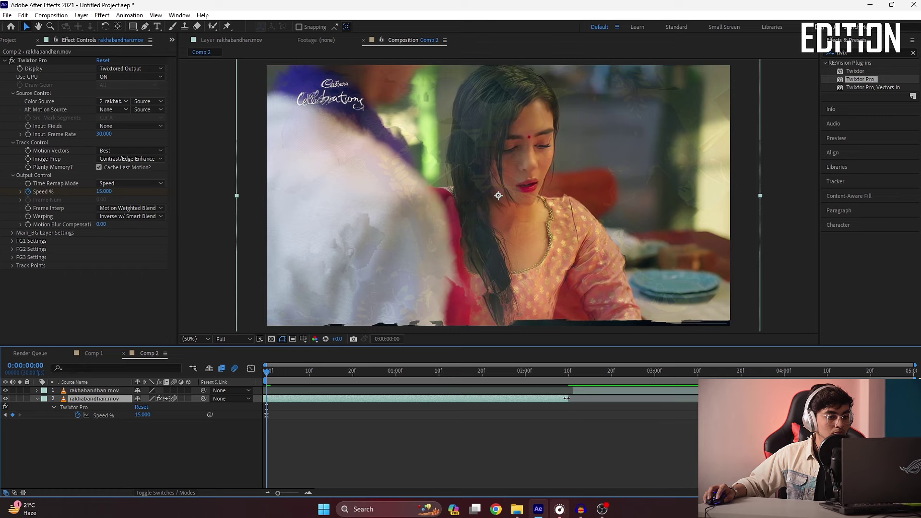
Preview the slowed clip and set Twixtor's frame interpolation to Motion Weighted Blend.
key(space)
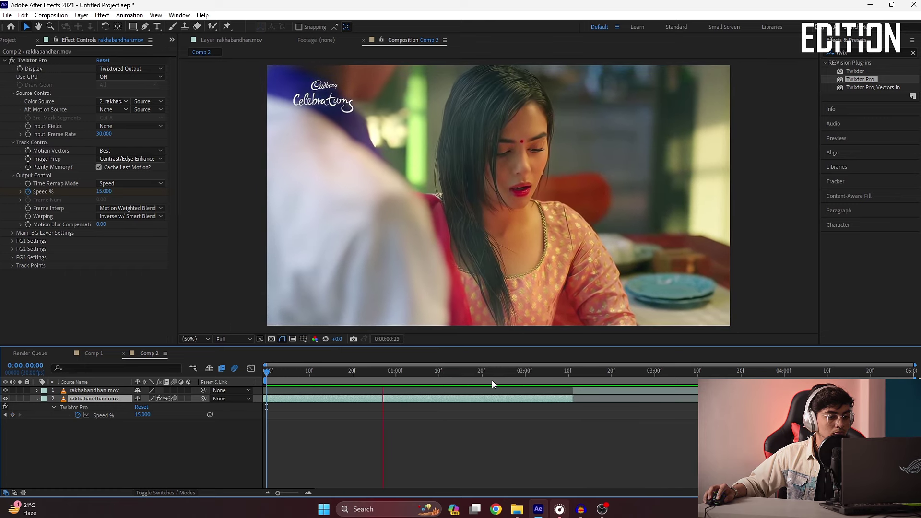
key(space)
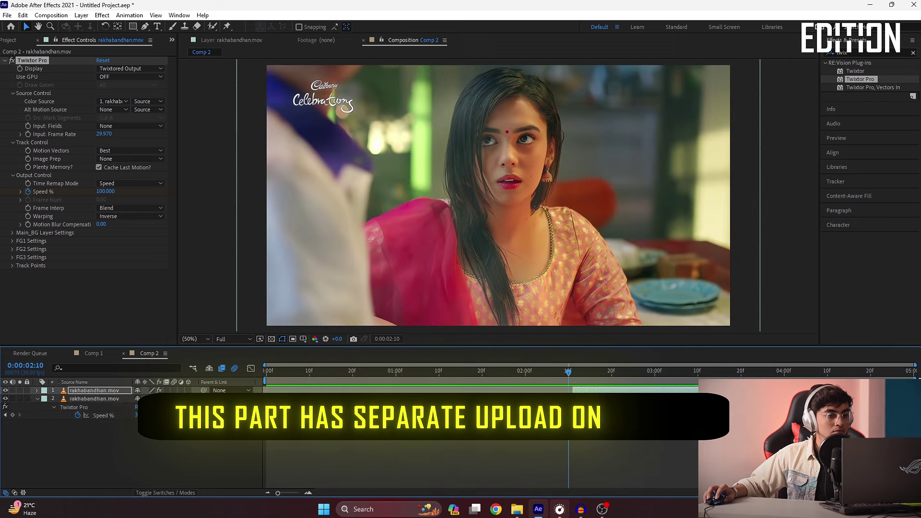
click(109, 45)
click(129, 207)
click(185, 238)
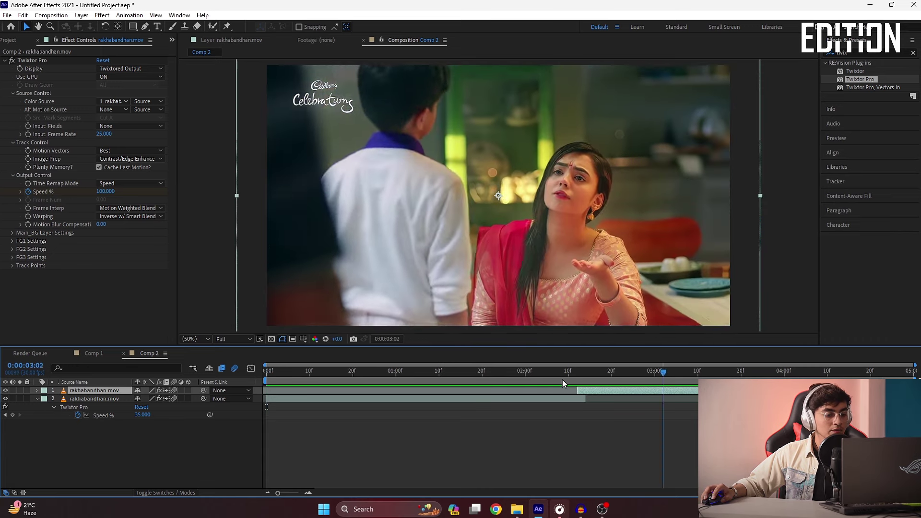
click(486, 403)
key(ctrl+shift+c)
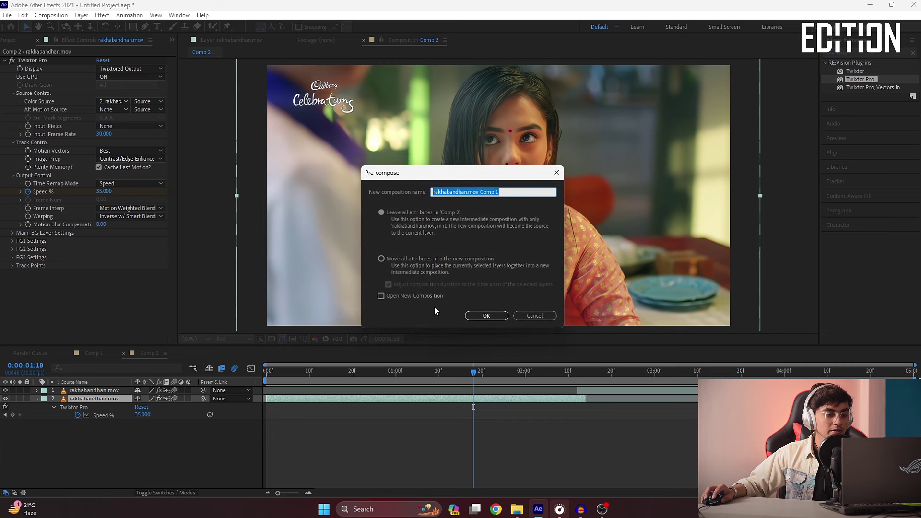
click(490, 318)
click(632, 390)
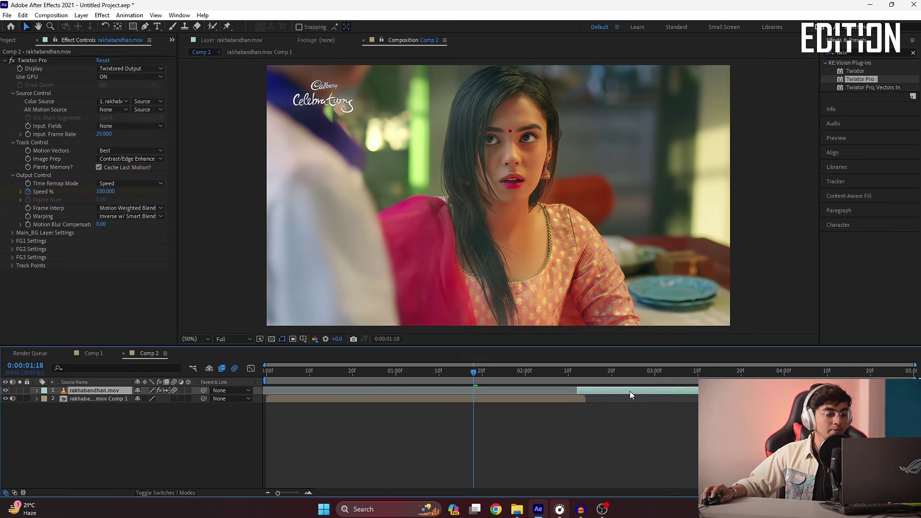
key(ctrl+shift+c)
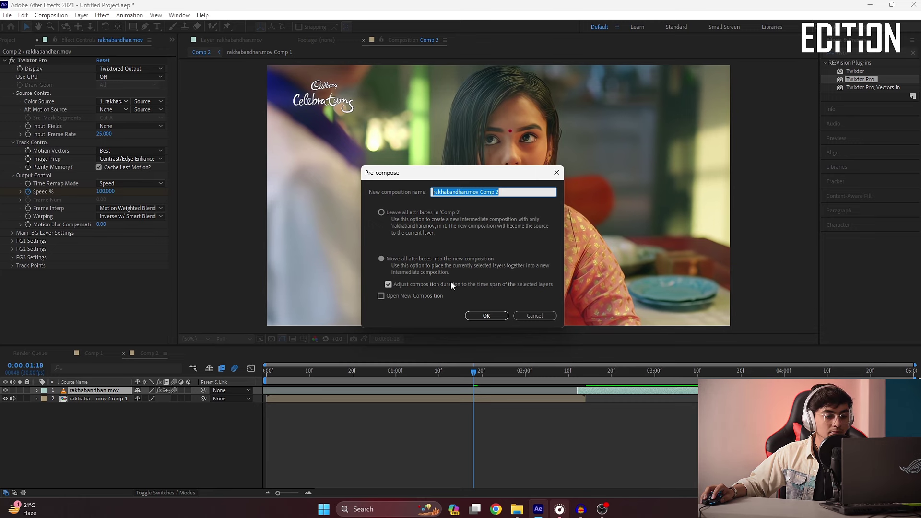
click(486, 315)
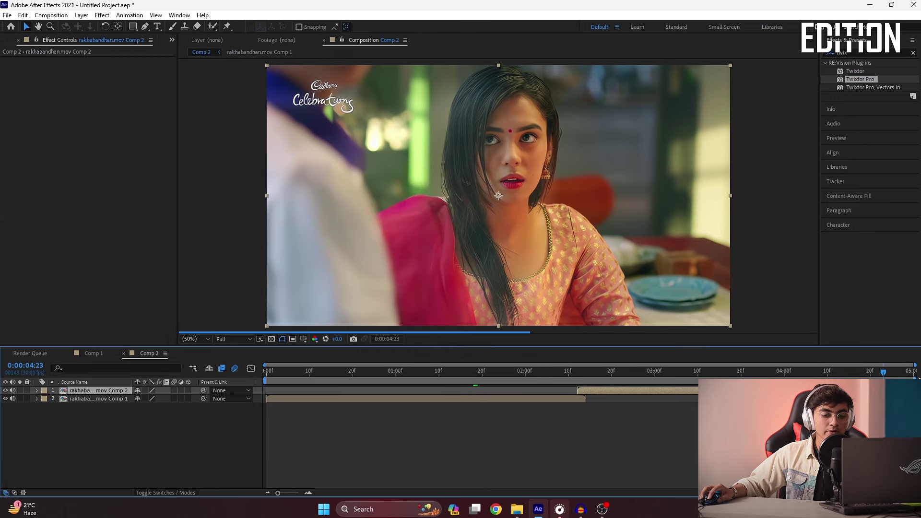
Preview Comp 2 from the start, stopping near 0:00:02:10.
drag(883, 373, 221, 377)
key(space)
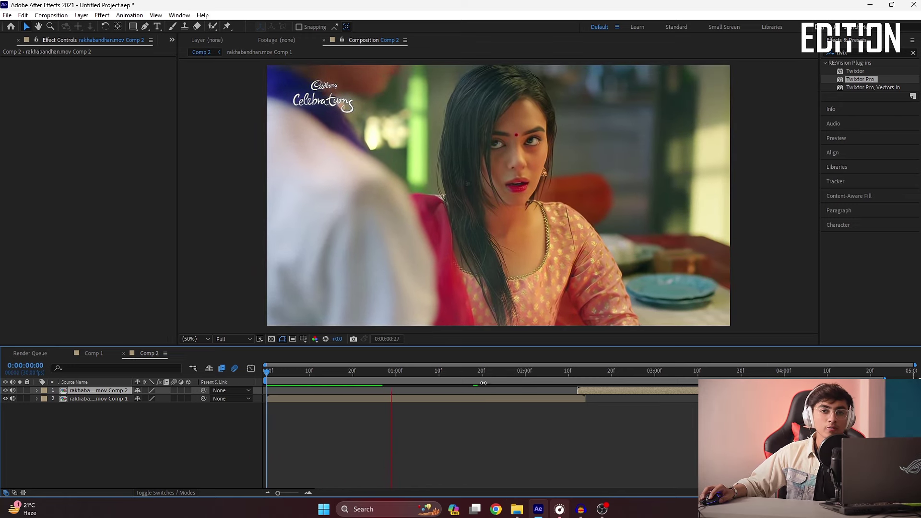
drag(495, 370, 578, 373)
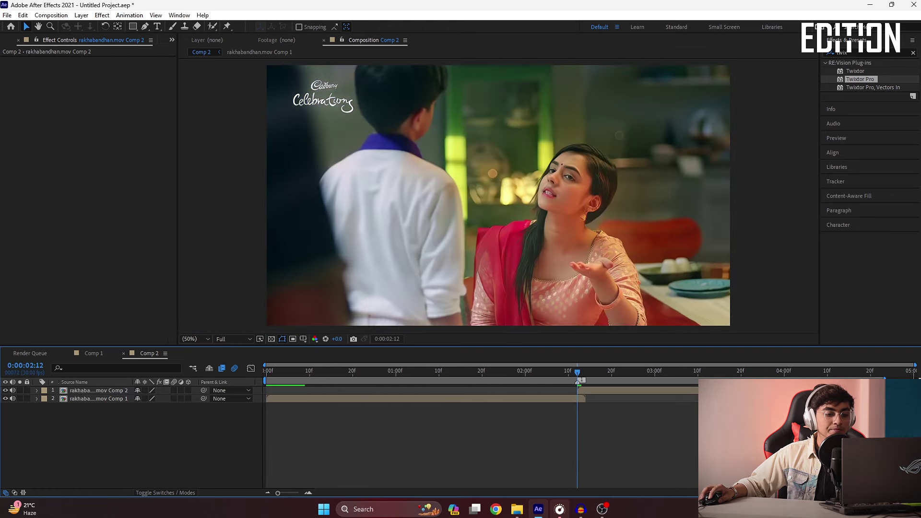
Split the top clip layer at the playhead with Ctrl+Shift+D.
click(594, 391)
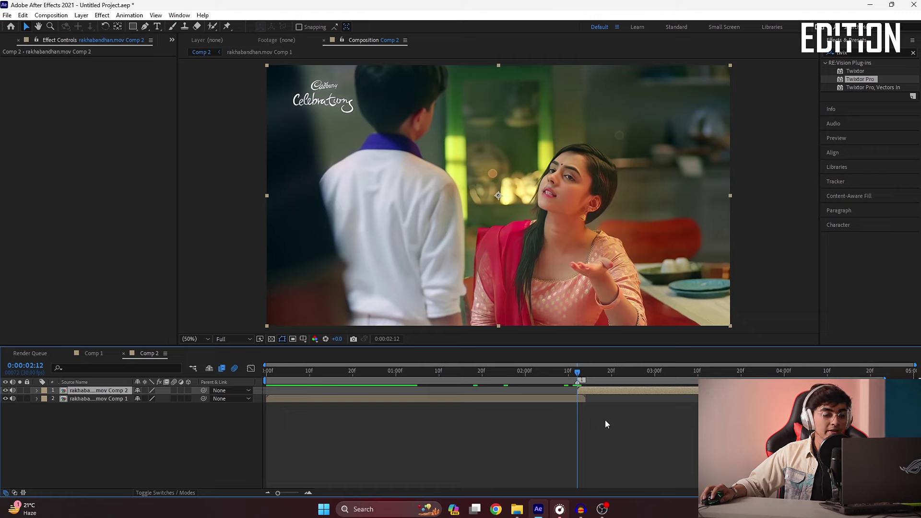
click(613, 411)
click(597, 390)
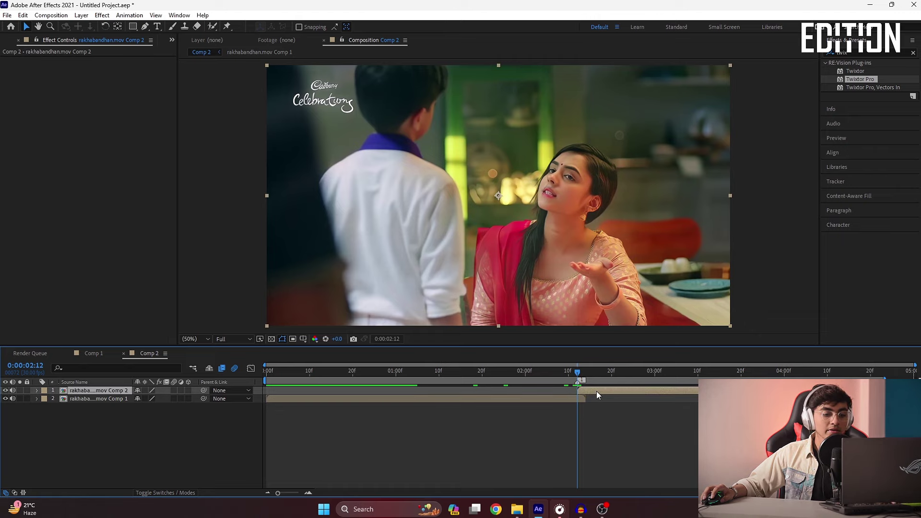
key(ctrl+shift+d)
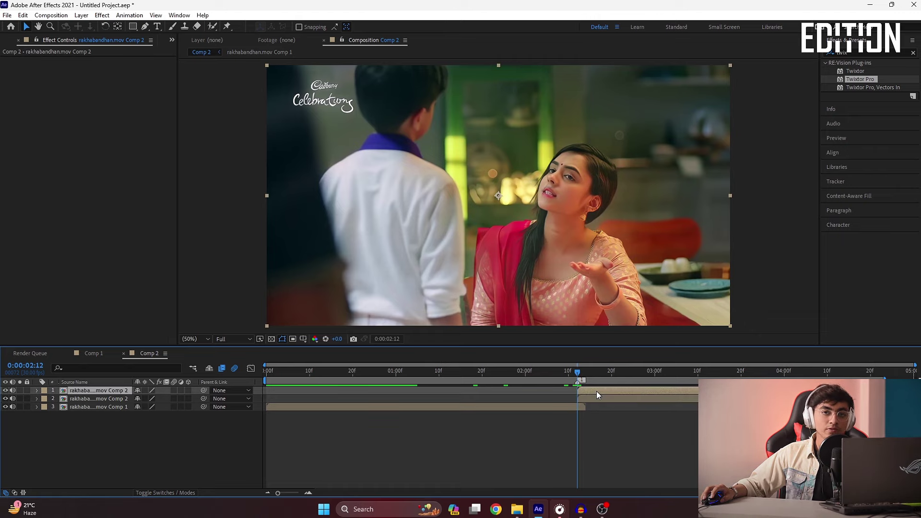
click(629, 431)
click(603, 391)
drag(572, 373, 580, 378)
Freeze the top layer on the current frame, shift it earlier, and trim its out point.
right_click(584, 396)
mouse_move(612, 167)
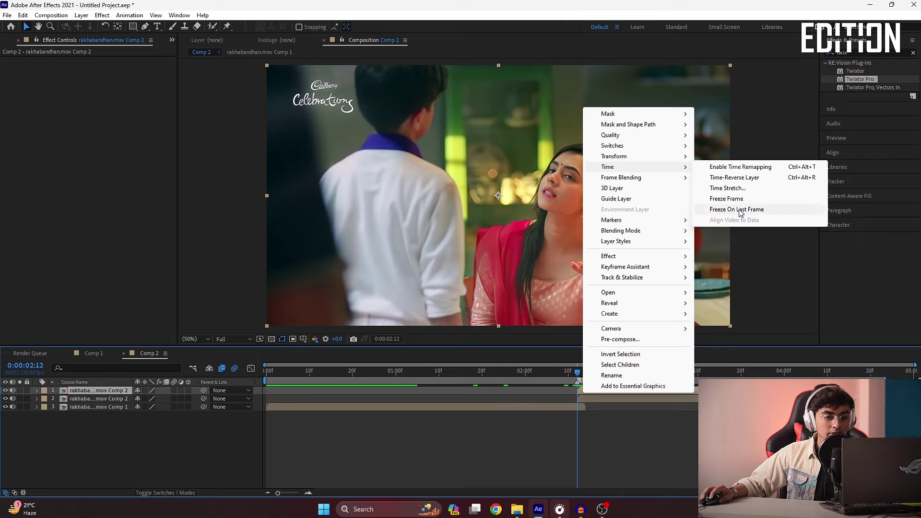
click(729, 199)
click(588, 373)
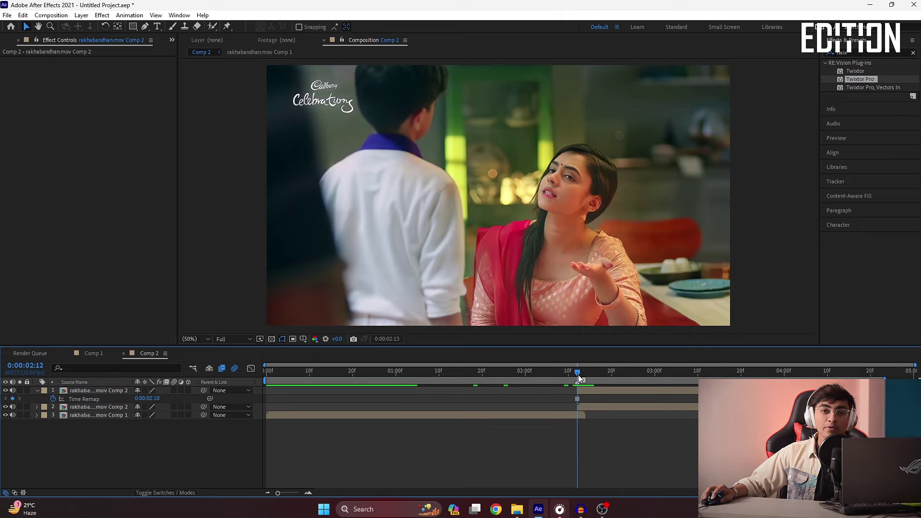
drag(578, 375, 576, 375)
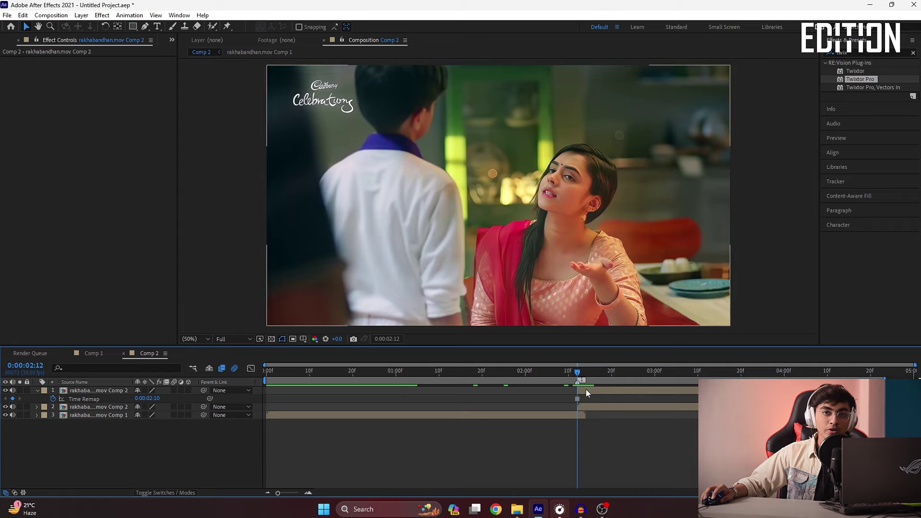
drag(613, 391, 604, 390)
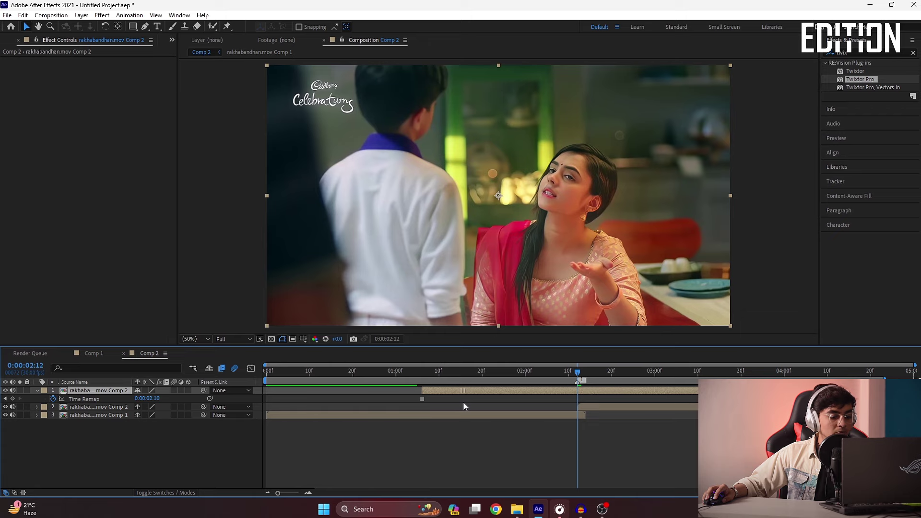
key(alt+bracketright)
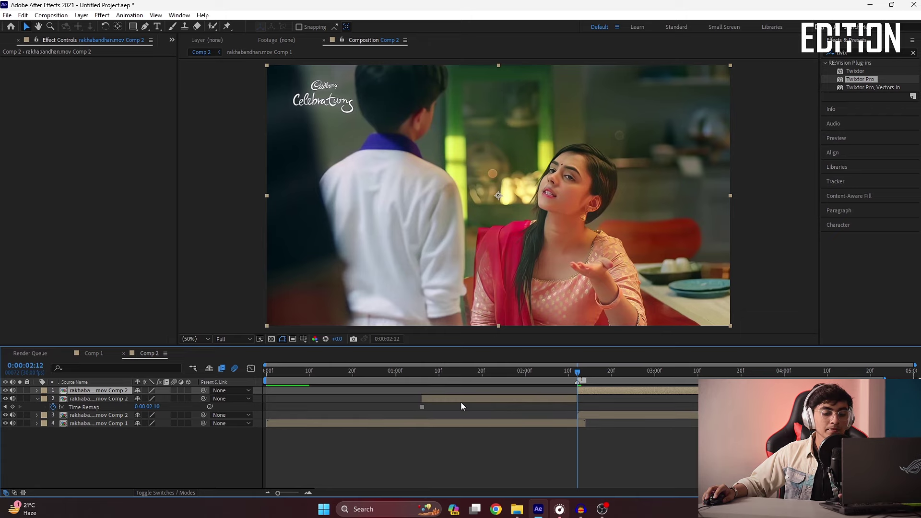
Preview the freeze-frame edit from the start and reselect the frozen layer at 0:00:02:07.
click(461, 402)
key(Home)
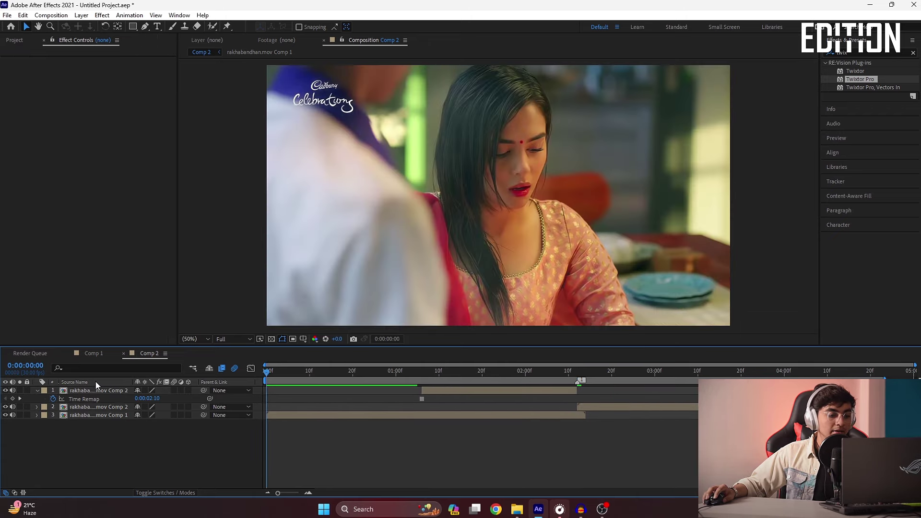
key(space)
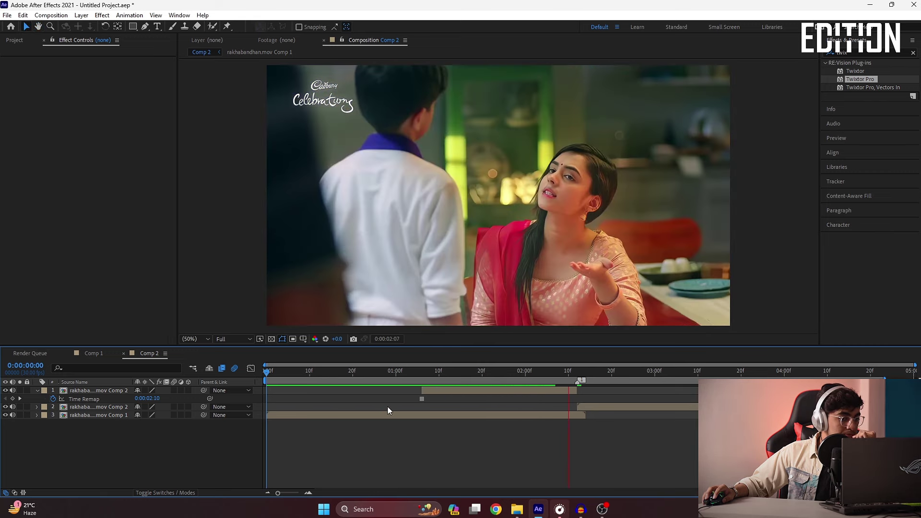
drag(575, 375, 539, 379)
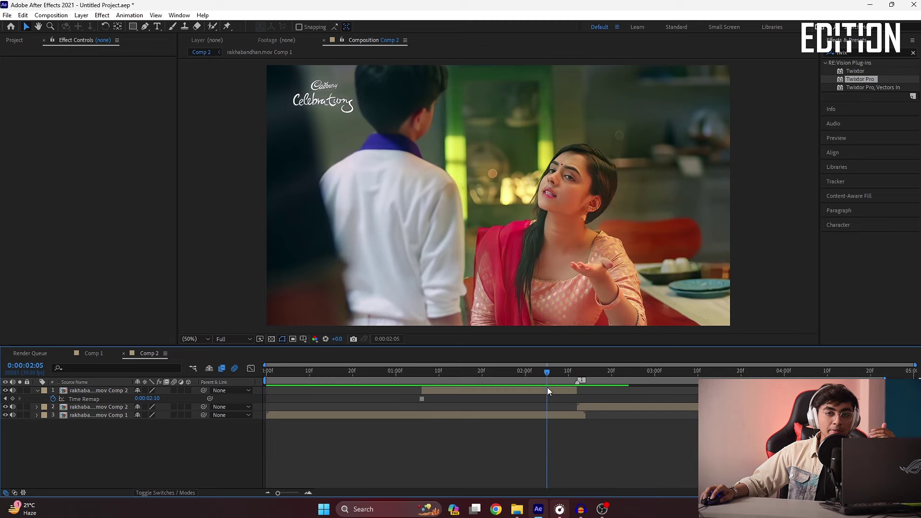
drag(584, 392, 556, 395)
click(553, 393)
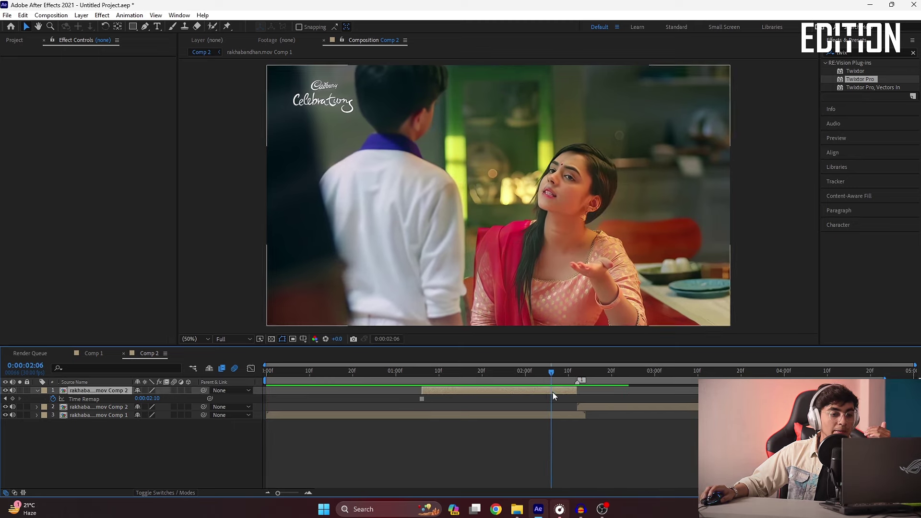
With the Pen tool, start a mask outline along the woman's red drape and hair.
click(145, 26)
scroll(408, 201, up, 2)
scroll(513, 210, down, 2)
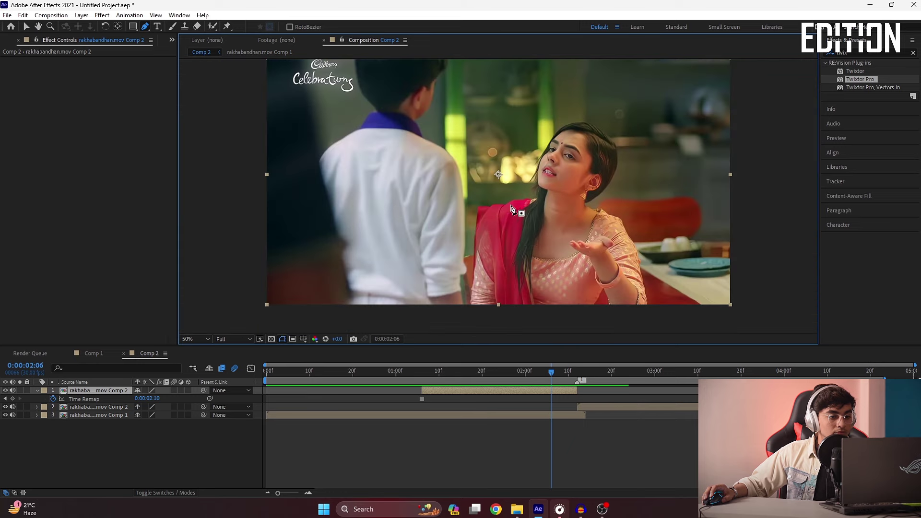
drag(511, 210, 516, 203)
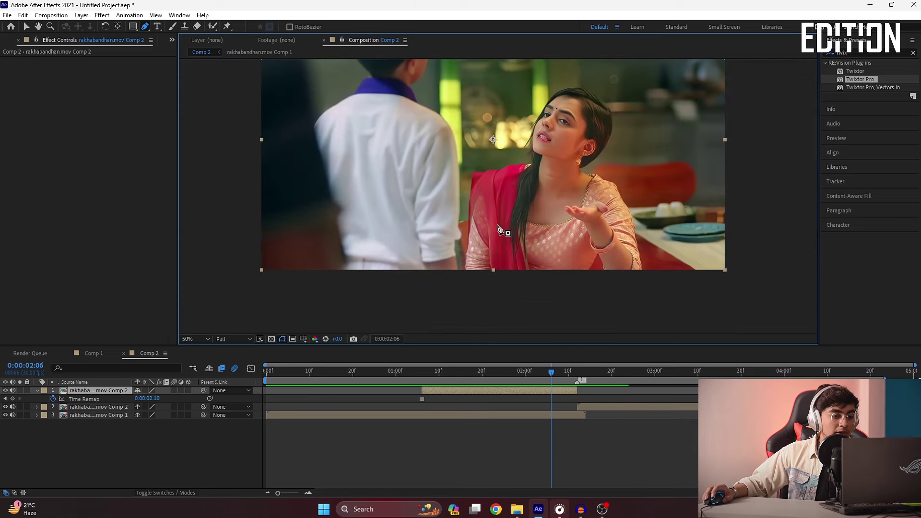
scroll(497, 238, down, 1)
scroll(441, 250, up, 2)
click(425, 270)
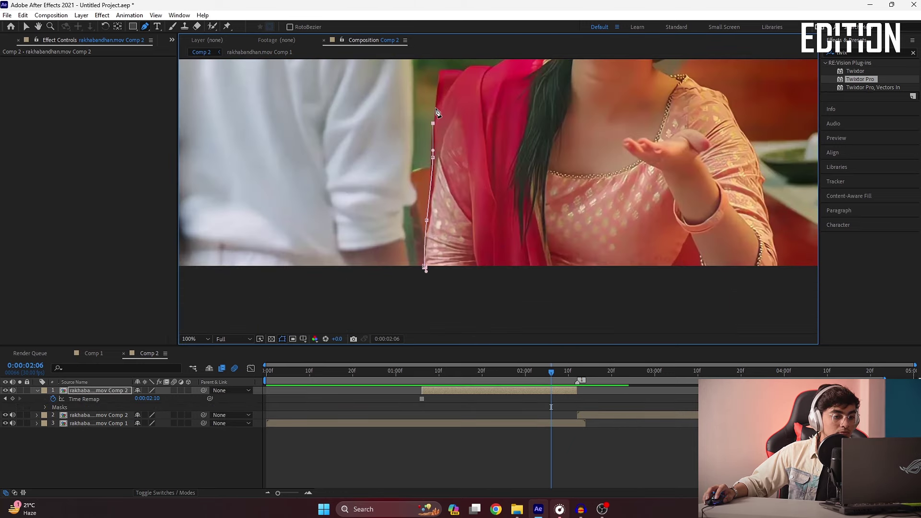
scroll(472, 181, up, 2)
click(615, 145)
click(638, 144)
click(671, 145)
Finish the mask around her head, close it on the first point, and scrub to check.
scroll(681, 144, up, 3)
click(688, 291)
click(693, 257)
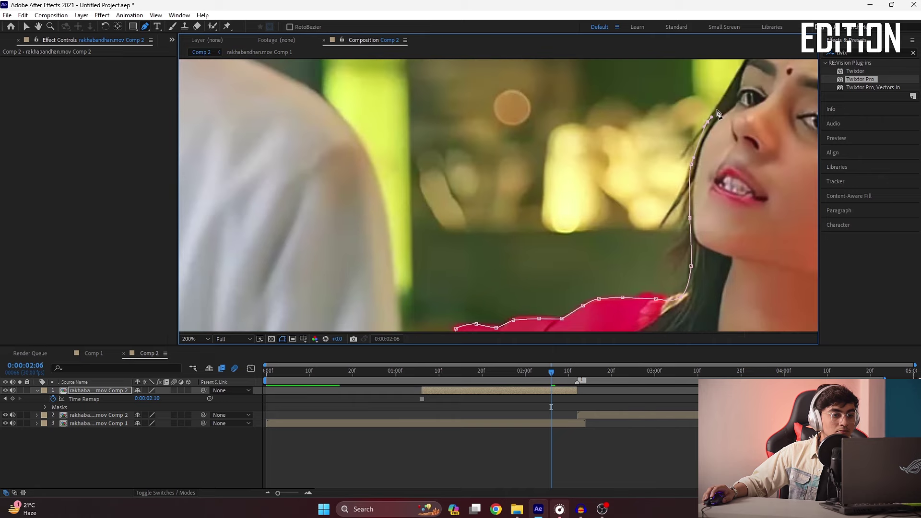
scroll(718, 114, up, 2)
click(643, 96)
click(678, 164)
drag(744, 233, 633, 183)
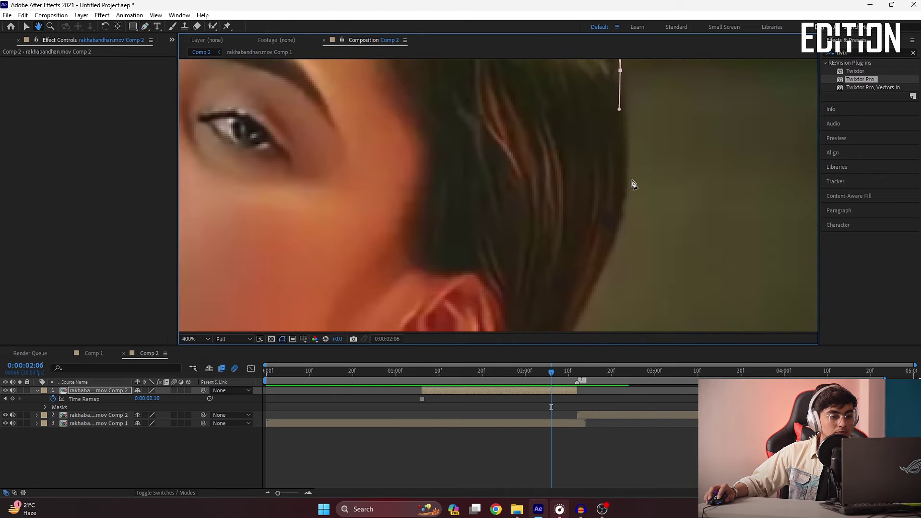
scroll(553, 164, down, 4)
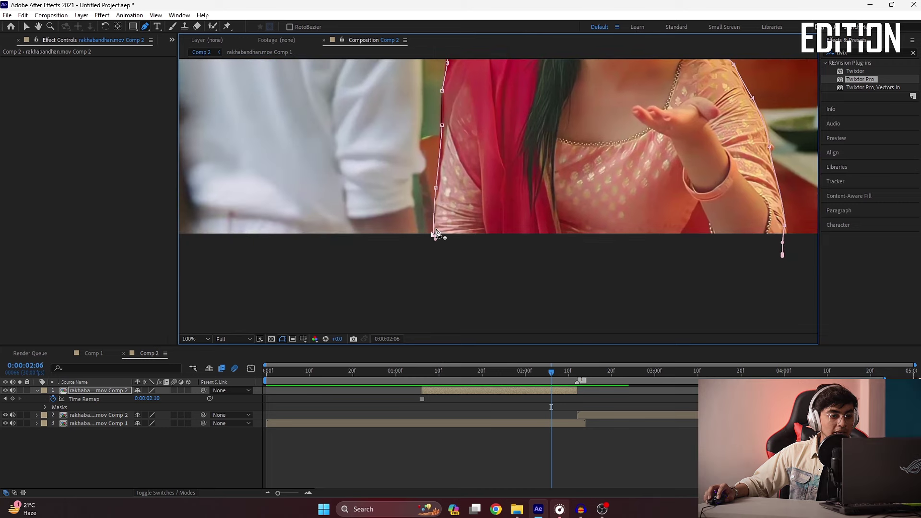
click(434, 236)
scroll(434, 236, down, 2)
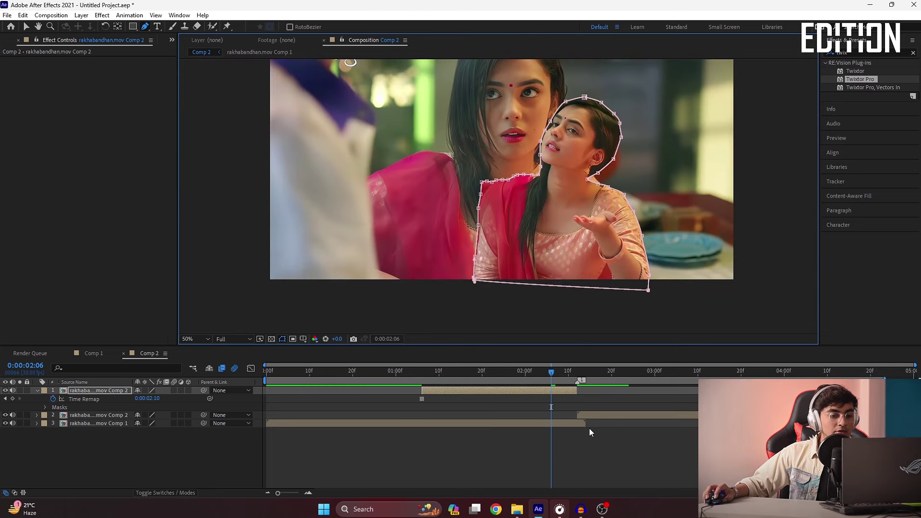
click(538, 376)
mouse_move(551, 374)
mouse_down()
mouse_move(581, 377)
mouse_move(259, 350)
mouse_move(552, 379)
mouse_up()
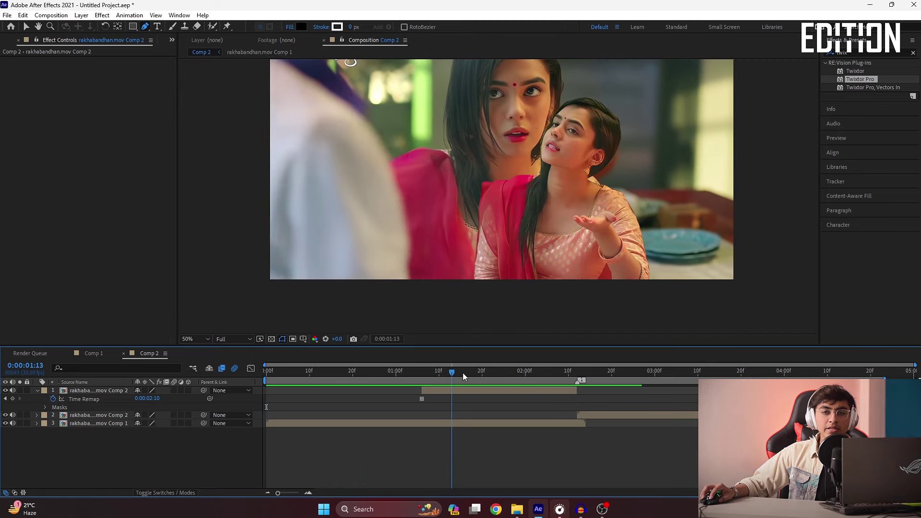
Reveal the masked layer's Position (960.0, 540.0) and move the playhead to 0:00:02:11.
drag(554, 383, 165, 366)
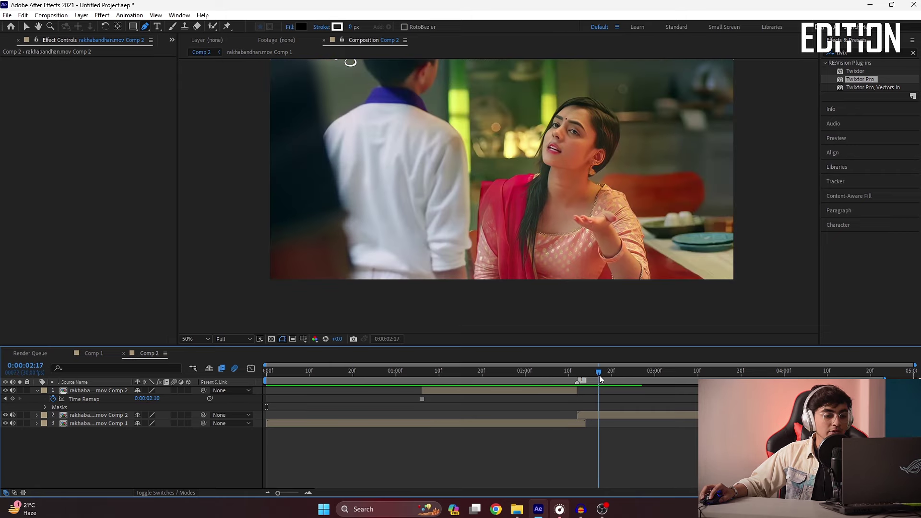
mouse_move(522, 375)
mouse_down()
mouse_move(560, 379)
mouse_move(545, 403)
mouse_up()
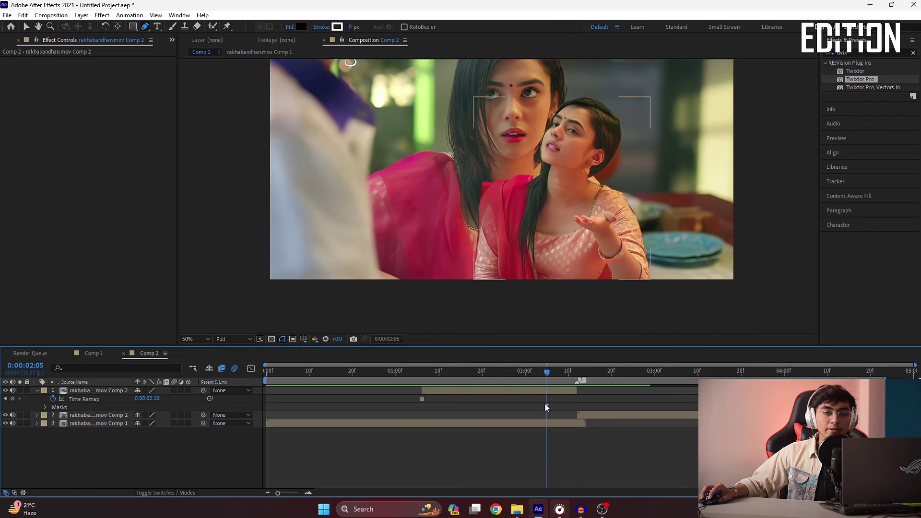
click(560, 390)
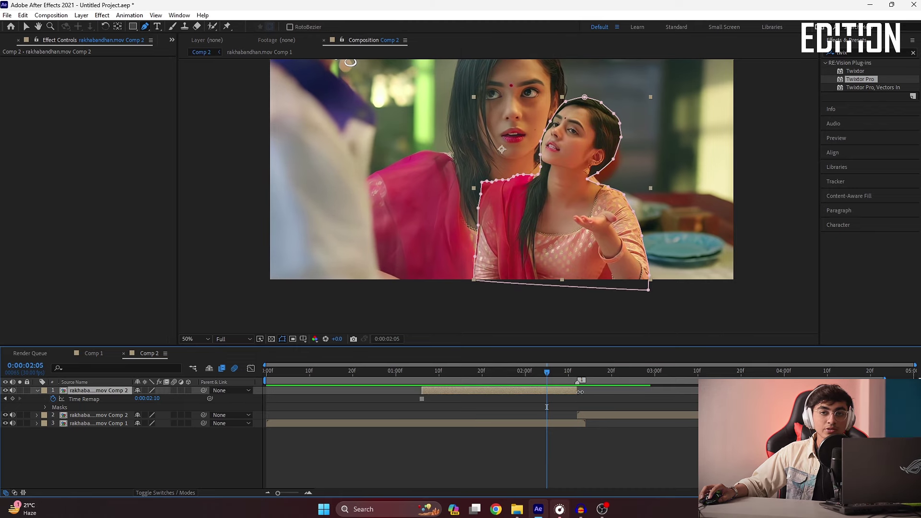
key(p)
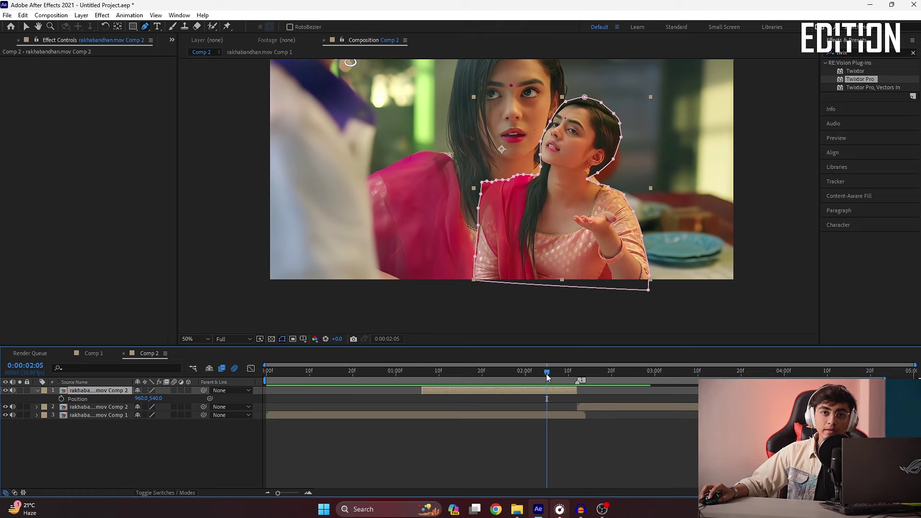
drag(557, 372, 569, 375)
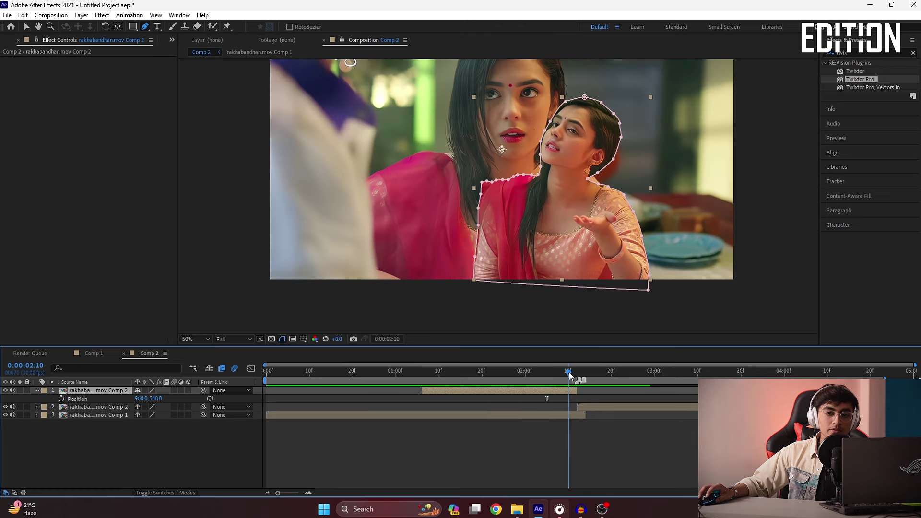
click(910, 52)
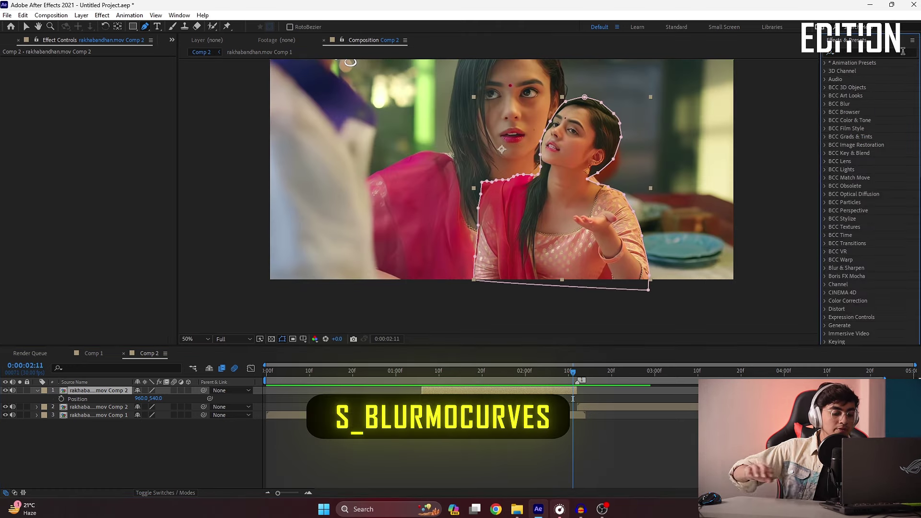
Apply S_BlurMoCurves to the freeze-frame layer.
click(903, 52)
text(blurmo)
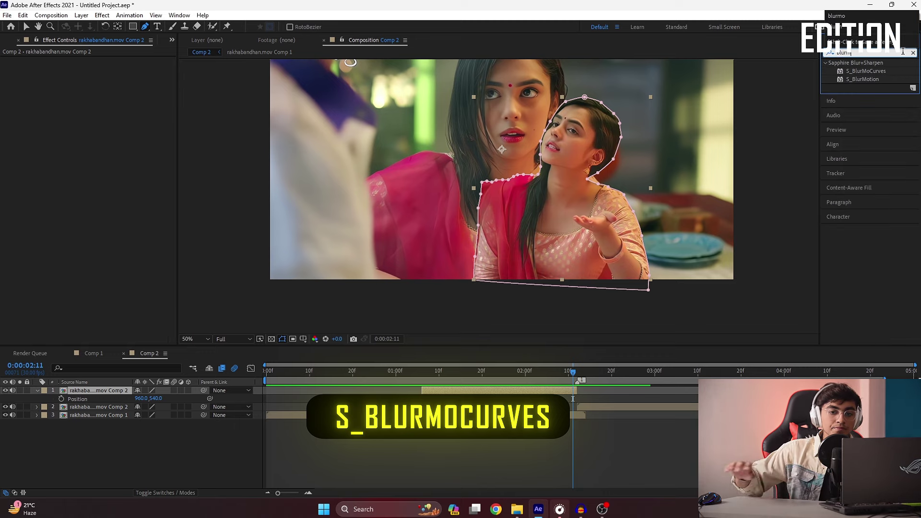
drag(866, 71, 694, 286)
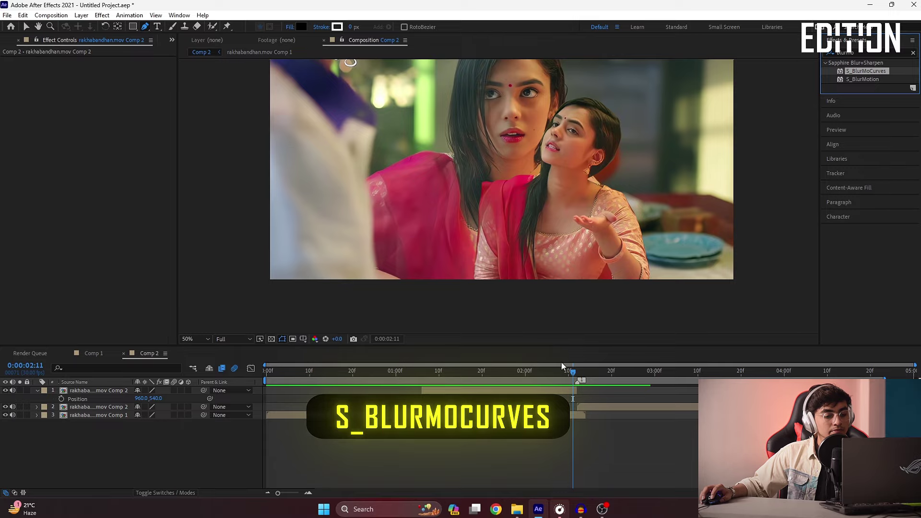
mouse_move(561, 365)
mouse_down()
mouse_move(568, 389)
mouse_move(578, 373)
mouse_up()
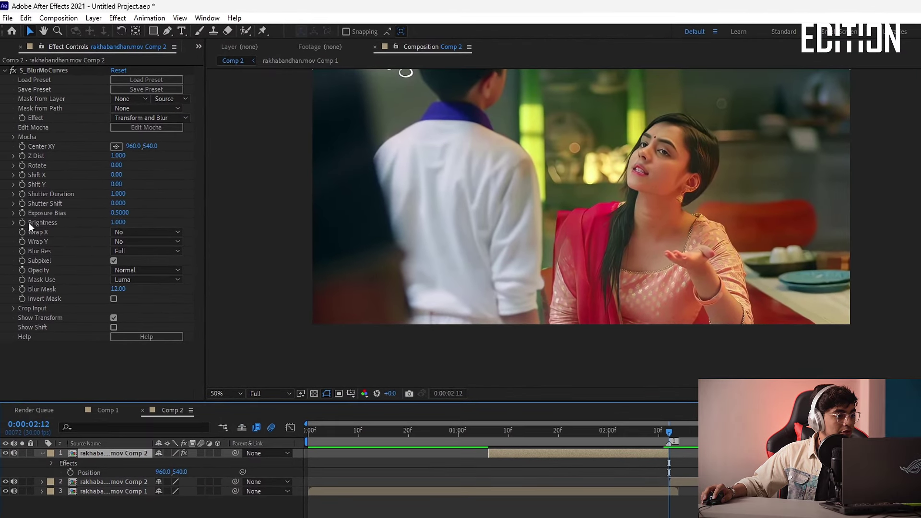
click(21, 185)
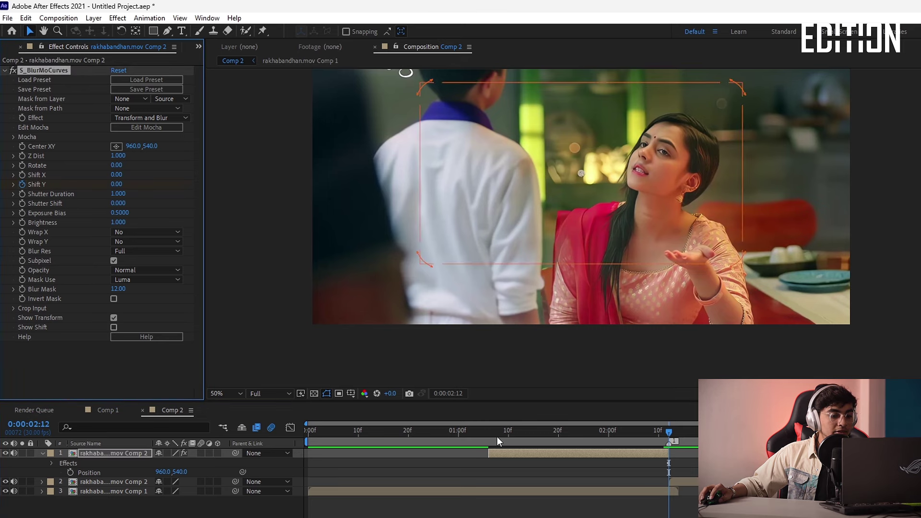
Keyframe Shift Y from 870 at 0:00:01:06 to 225.56 at 0:00:02:00, showing its speed graph.
drag(496, 435, 491, 434)
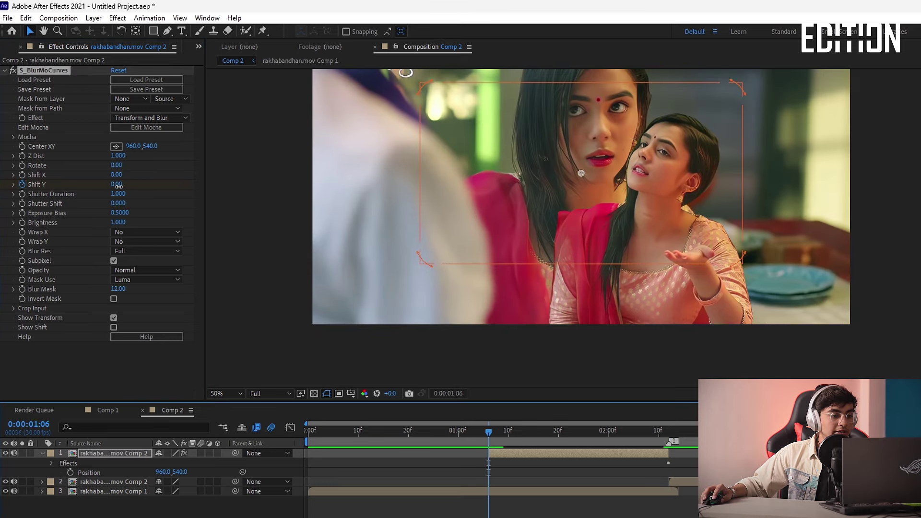
drag(117, 185, 186, 205)
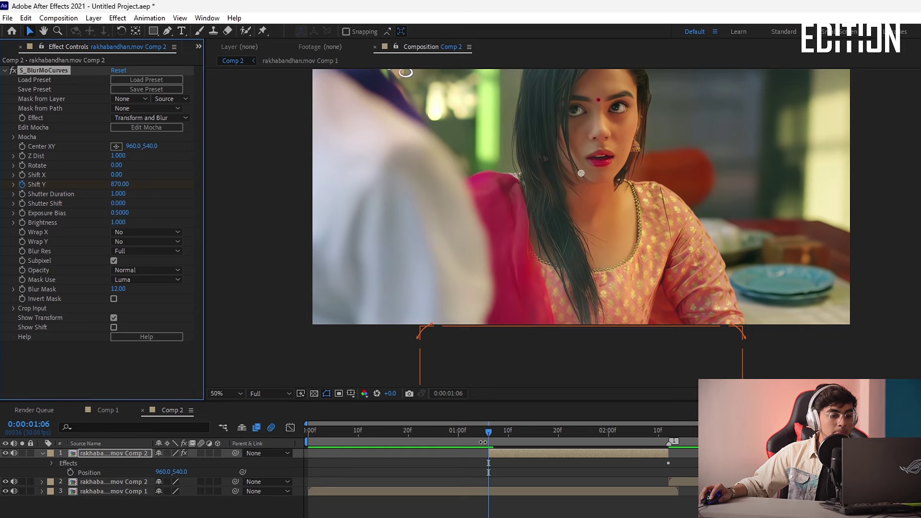
mouse_move(490, 435)
mouse_down()
mouse_move(633, 443)
mouse_move(594, 457)
mouse_up()
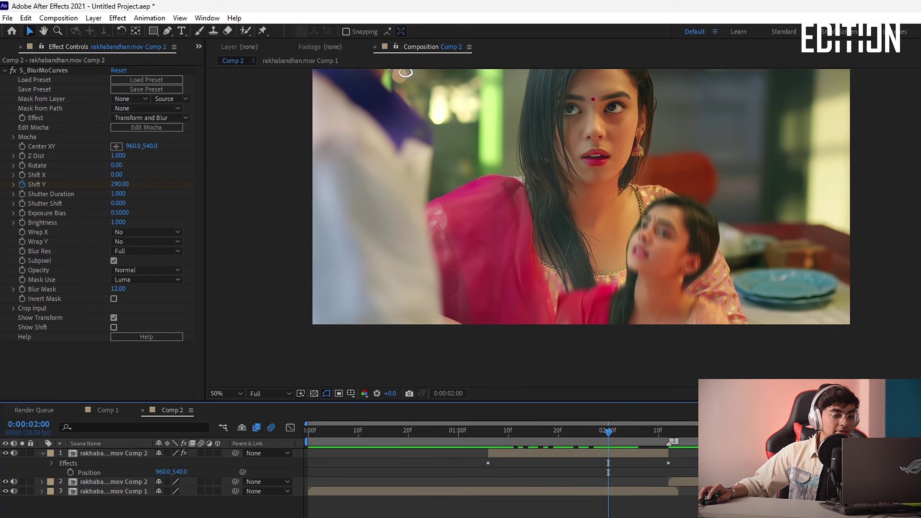
click(629, 453)
key(u)
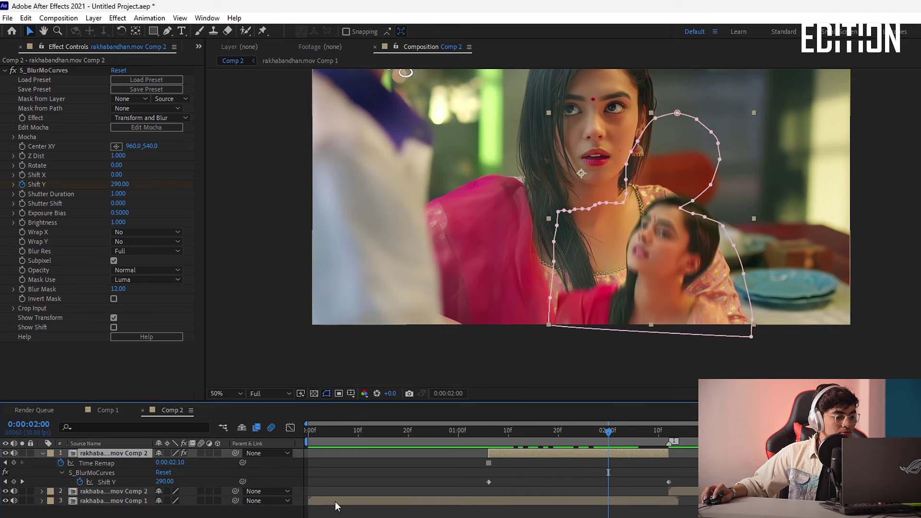
click(117, 483)
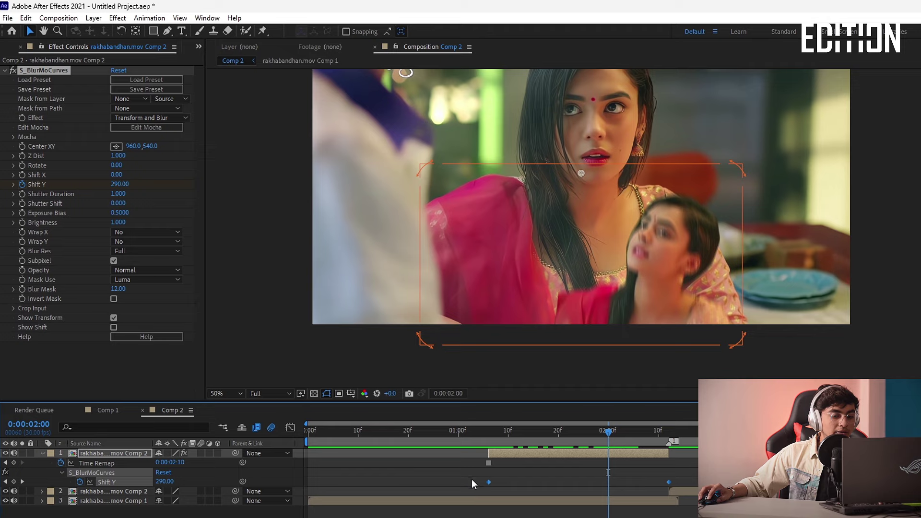
drag(471, 479, 701, 486)
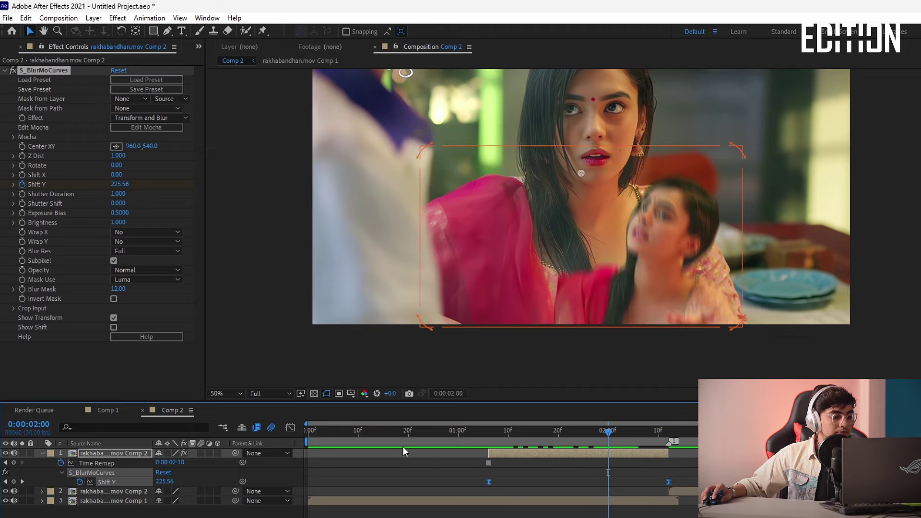
click(291, 427)
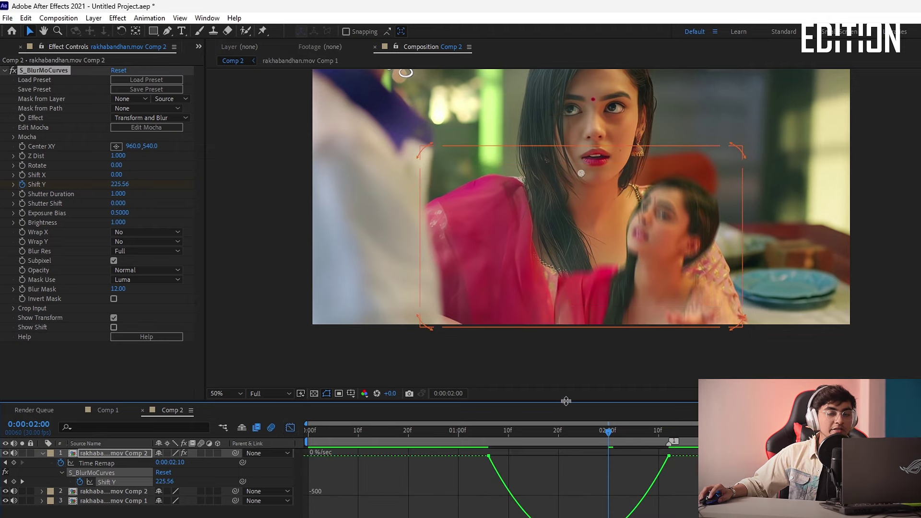
Drag both Shift Y keyframes' influence handles inward for strong easing, then preview the slide.
drag(566, 401, 566, 346)
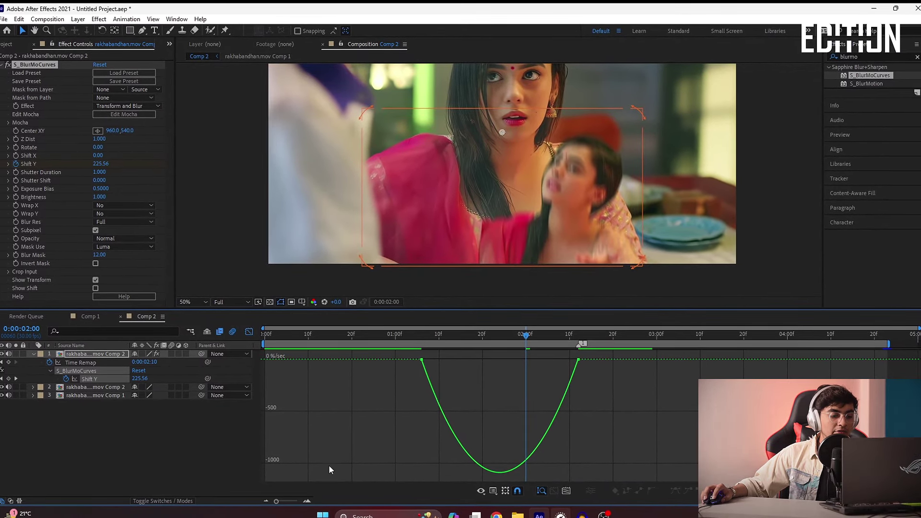
click(423, 367)
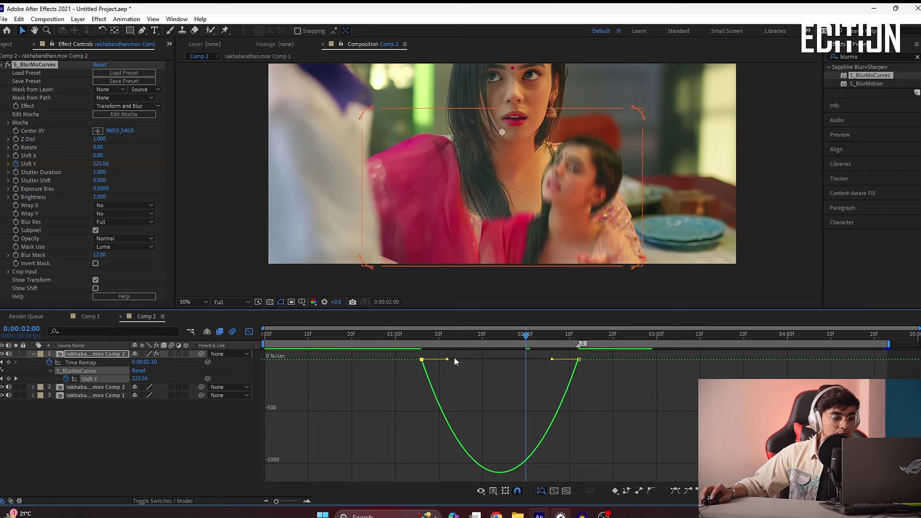
drag(452, 361, 470, 361)
drag(553, 362, 514, 360)
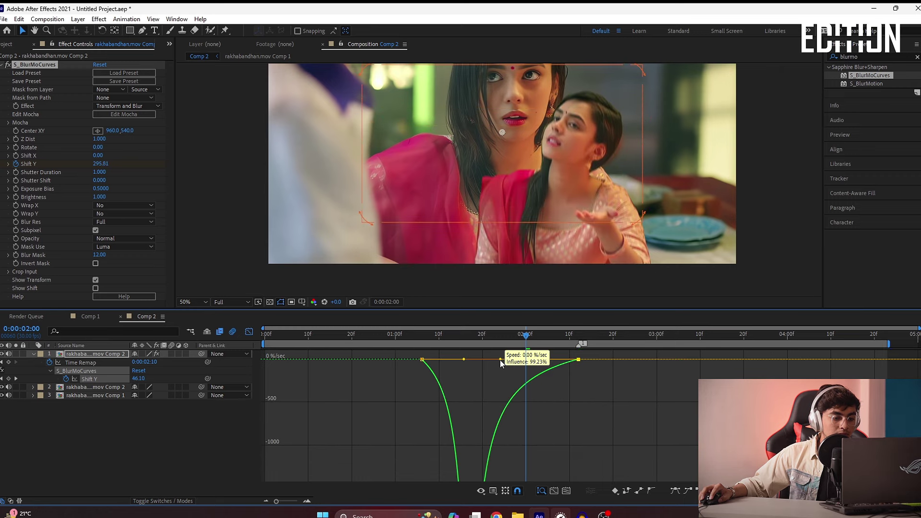
key(space)
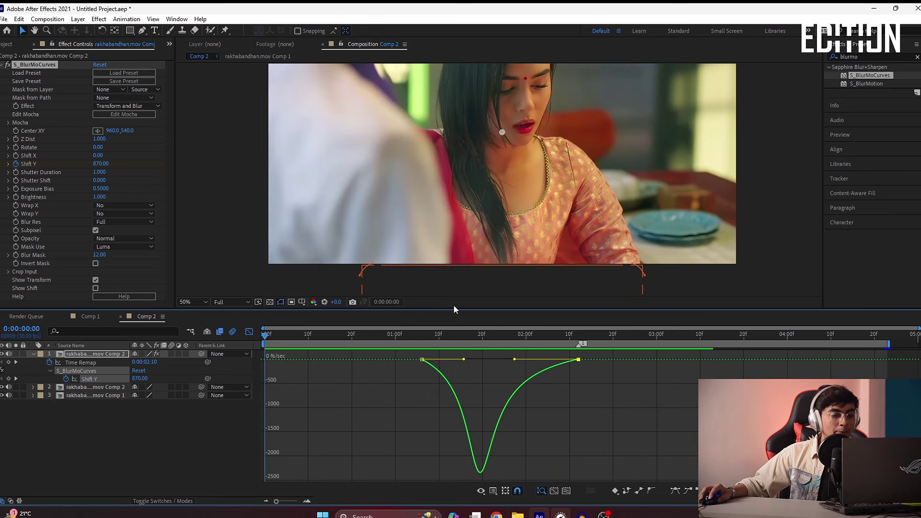
mouse_move(459, 308)
mouse_down()
mouse_move(472, 349)
mouse_move(472, 330)
mouse_up()
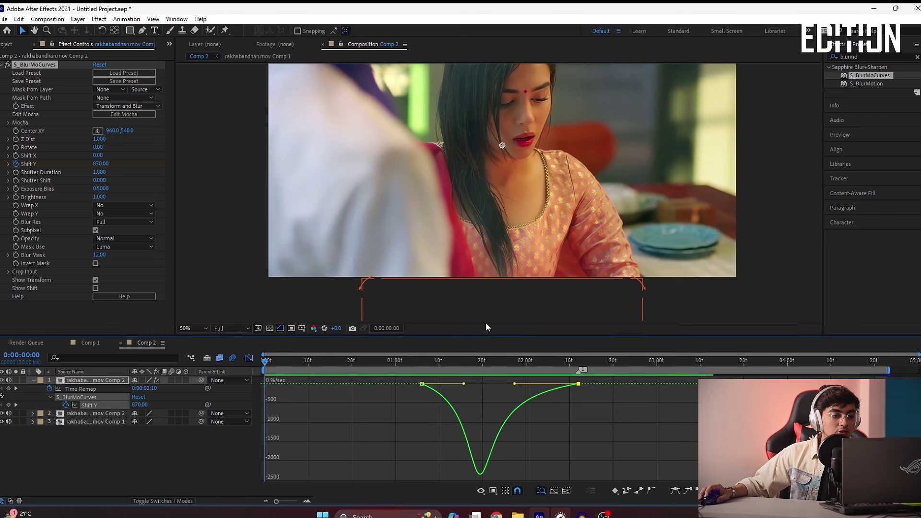
scroll(513, 181, down, 1)
click(200, 329)
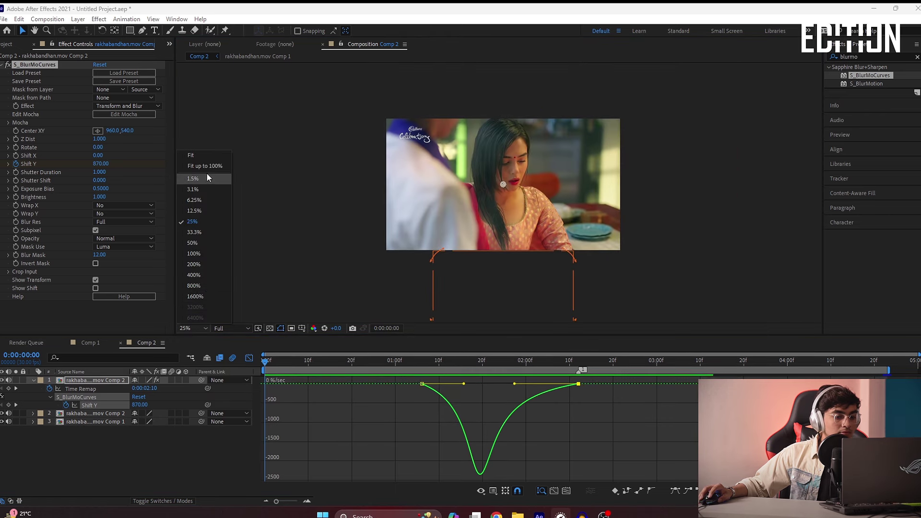
Preview the clip, collapse the layer's animated properties and park the playhead at 0:00:02:12.
click(205, 166)
key(space)
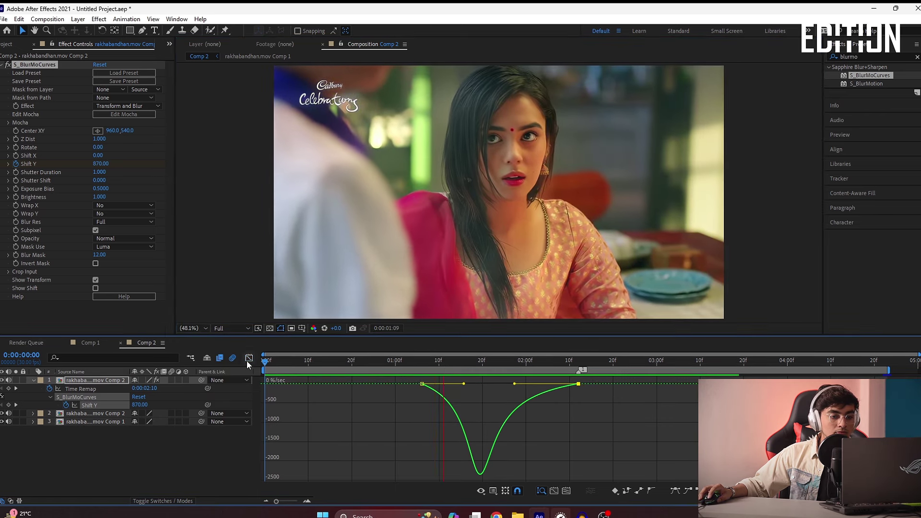
key(shift+F3)
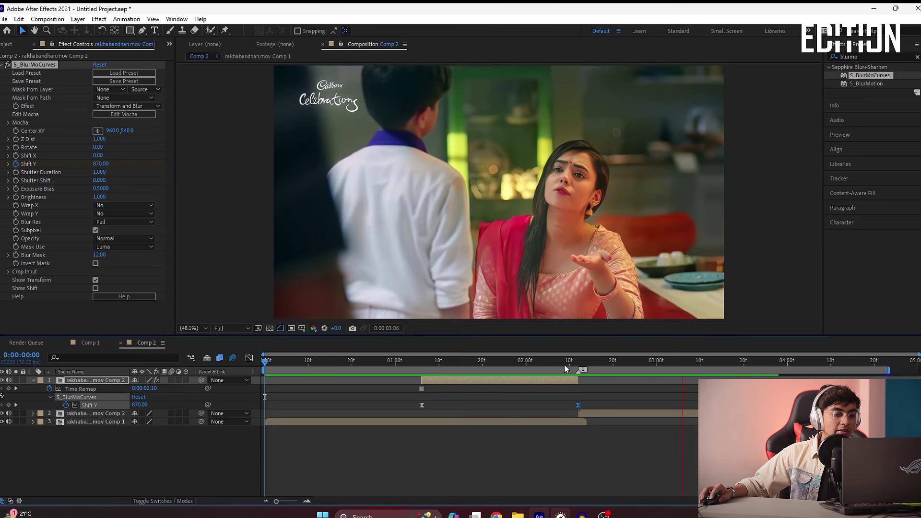
drag(535, 361, 569, 369)
click(576, 400)
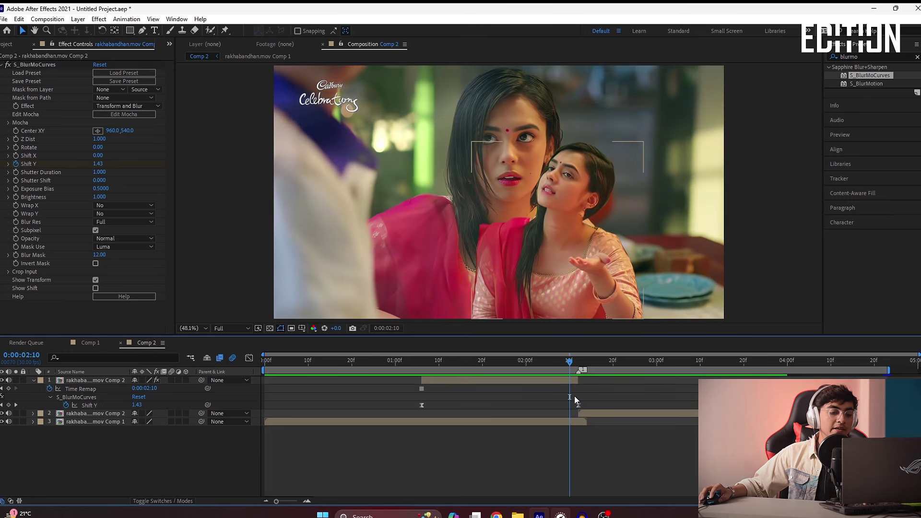
key(u)
click(578, 364)
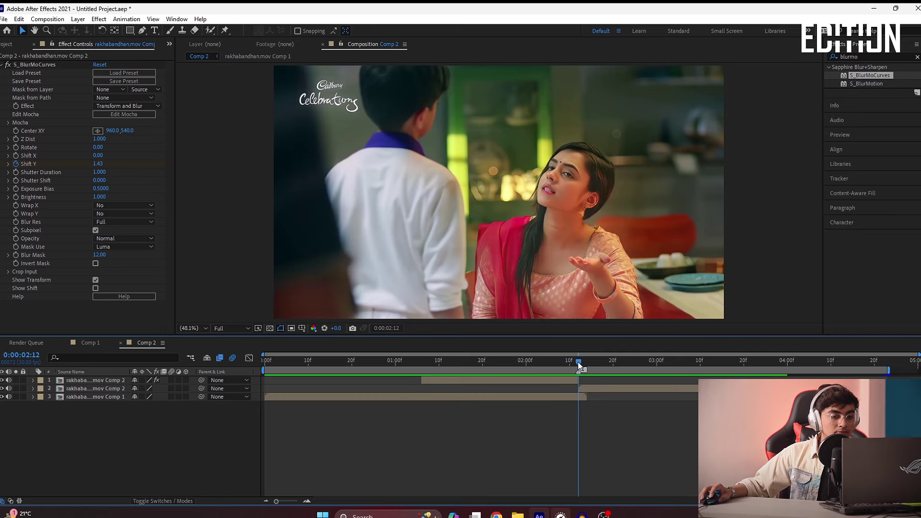
Add a new adjustment layer, split it at 0:00:01:17 and delete the earlier piece.
click(78, 19)
mouse_move(94, 30)
click(288, 95)
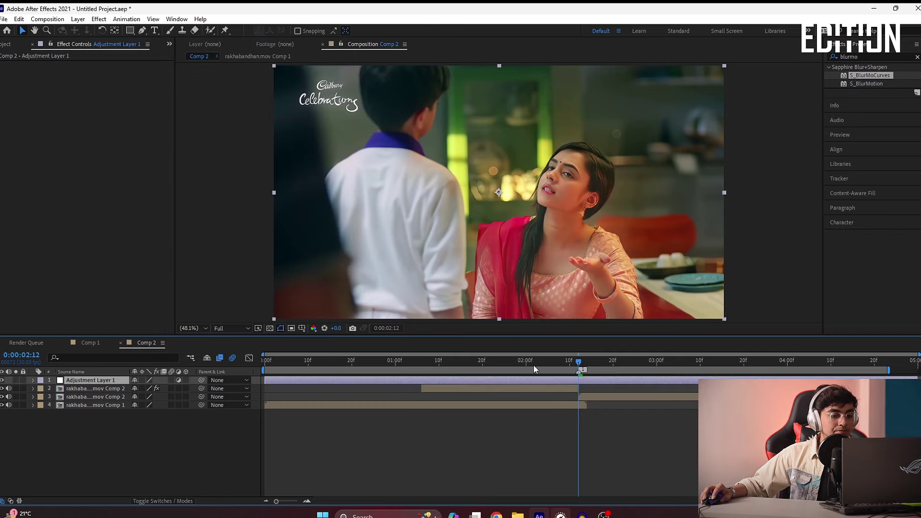
drag(483, 362, 468, 362)
key(ctrl+shift+d)
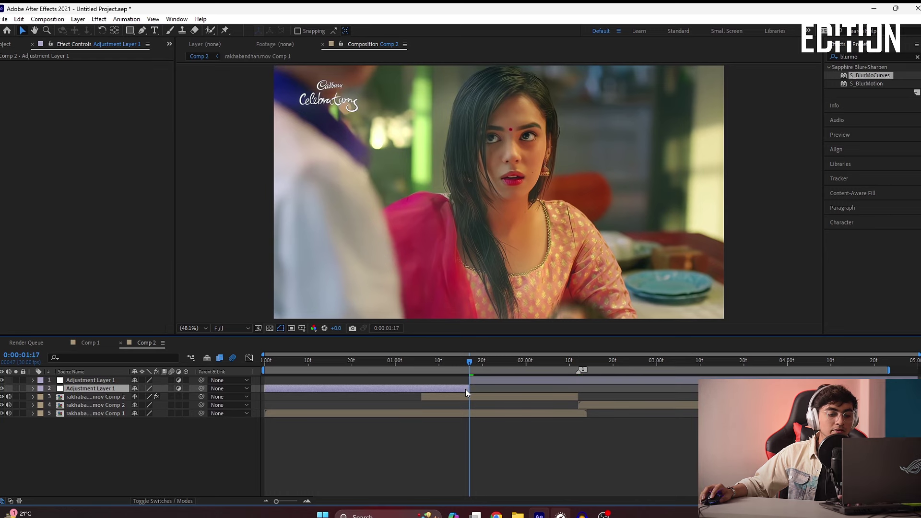
key(Delete)
Preview the trimmed adjustment layer, removing an extra duplicate of it.
key(space)
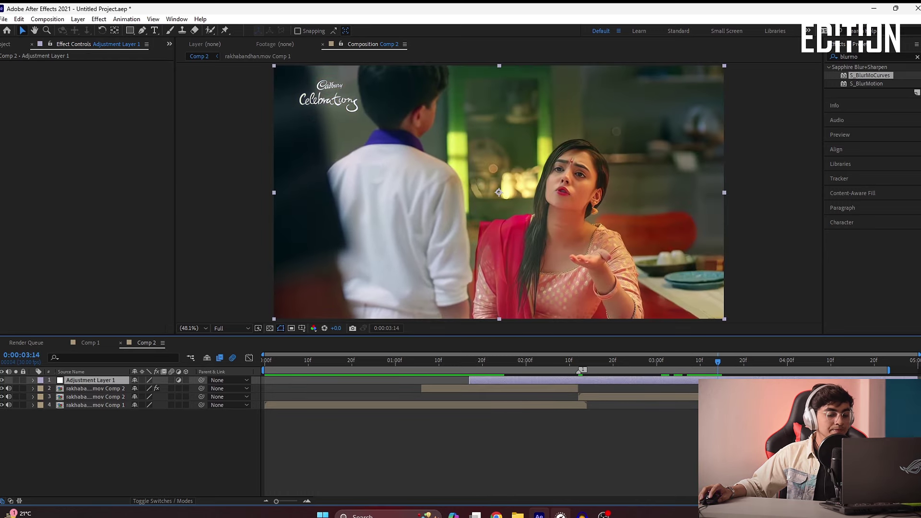
key(ctrl+d)
key(Delete)
key(space)
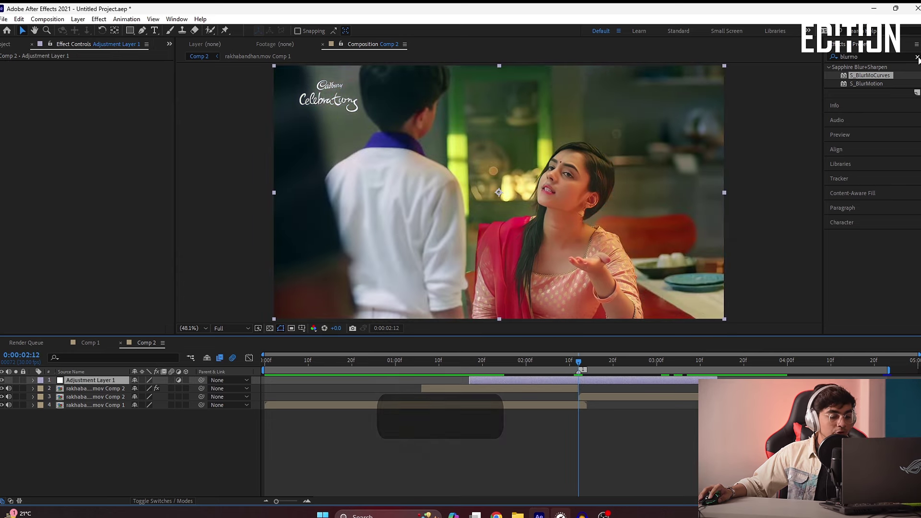
Search for Twitch and apply it to the adjustment layer.
click(915, 57)
text(twit)
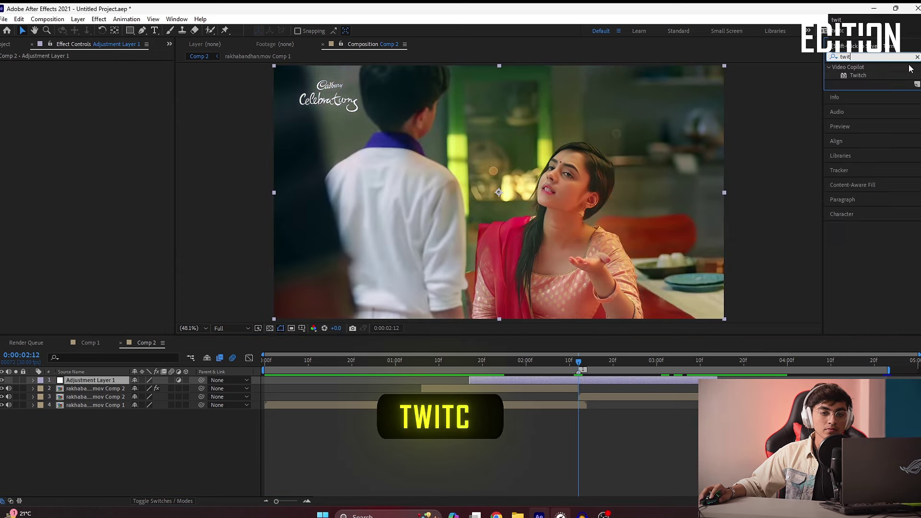
click(875, 76)
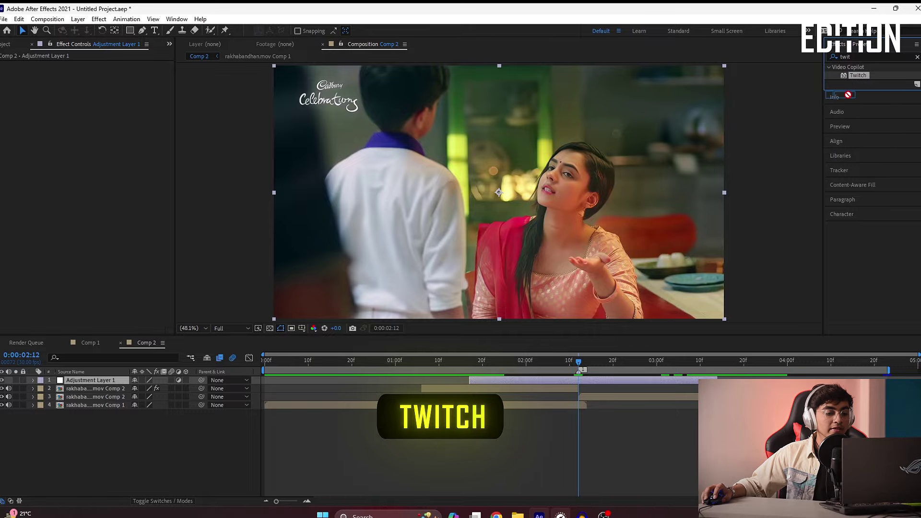
drag(862, 78, 576, 380)
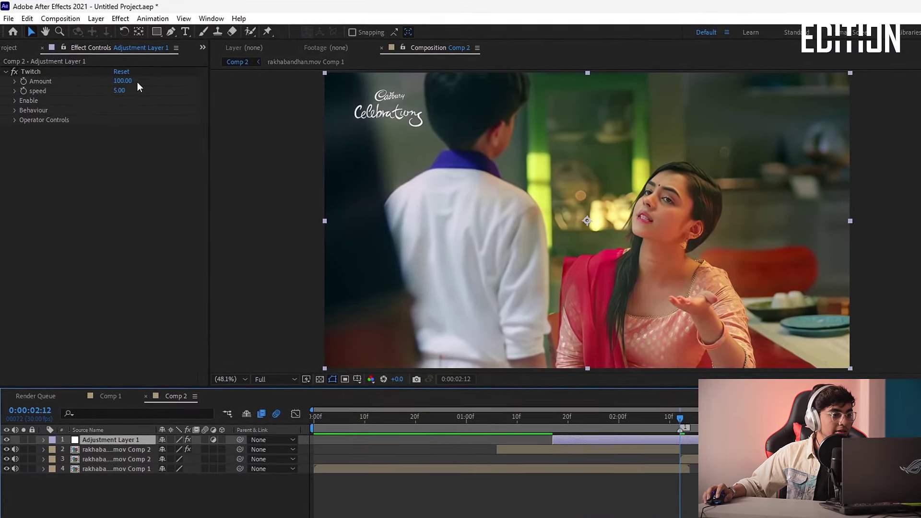
Set Twitch speed to 20 and enable Light, Scale and Slide.
click(130, 81)
text(20)
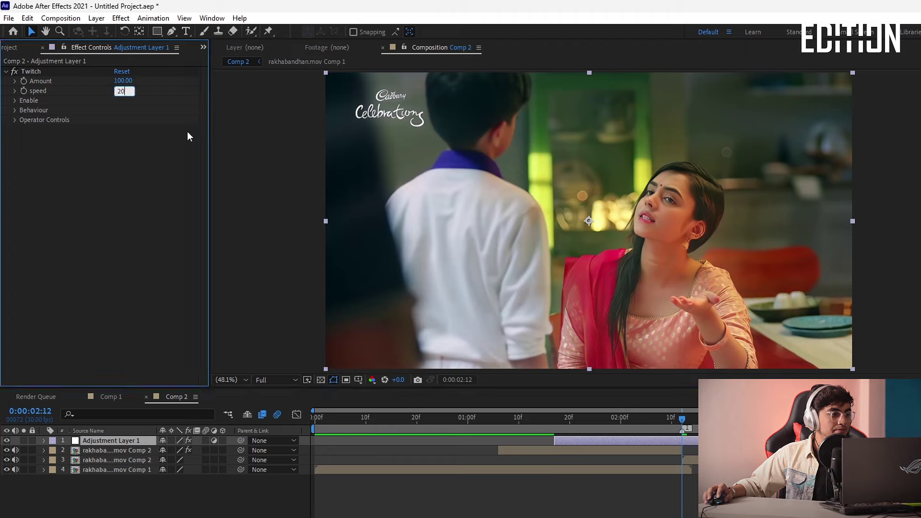
key(Return)
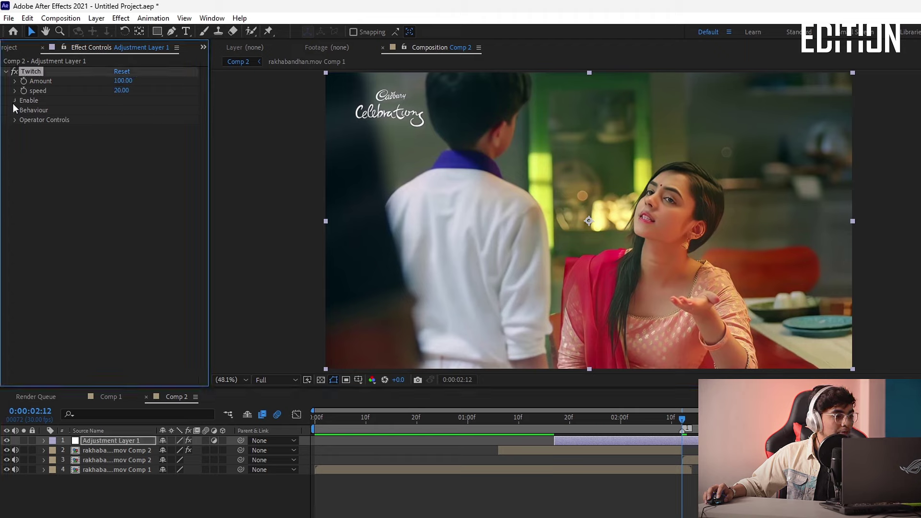
click(15, 100)
click(117, 130)
click(118, 151)
click(116, 139)
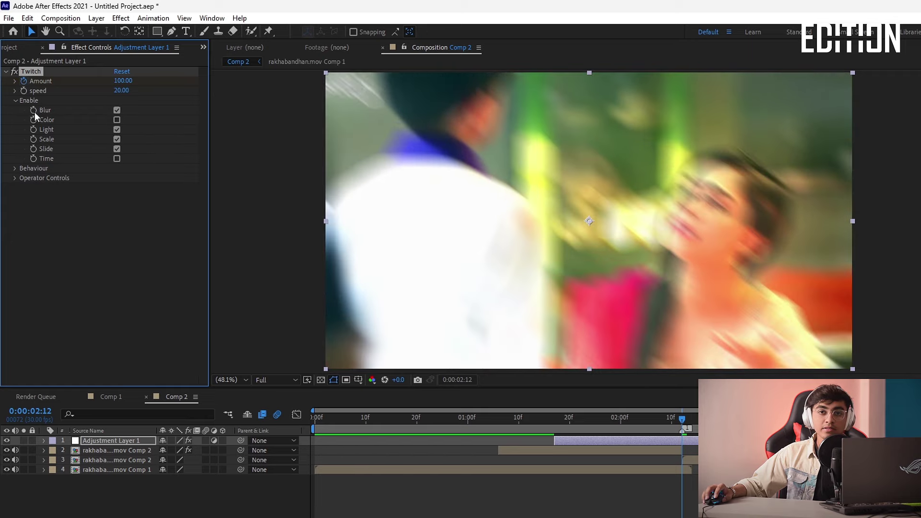
click(682, 418)
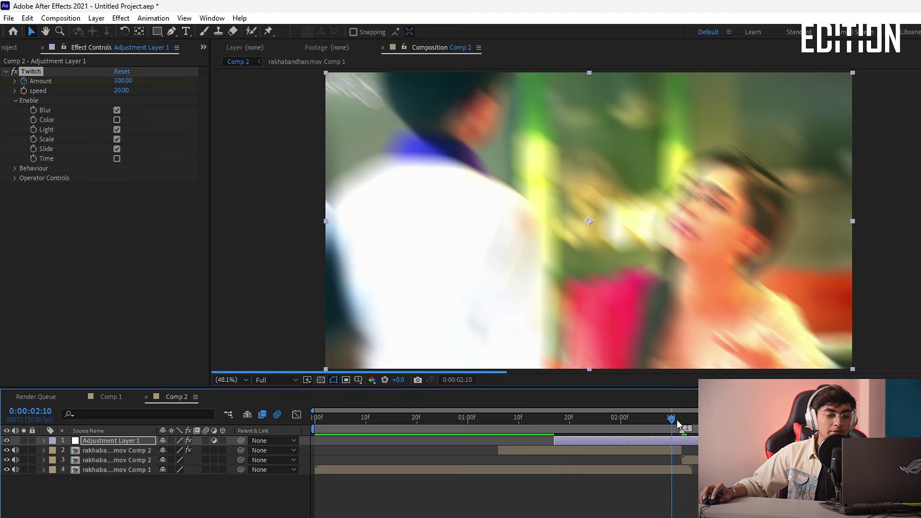
Set the Twitch Amount keyframe to 0 at 0:00:01:24 after comparing with and without blur.
click(591, 418)
click(119, 82)
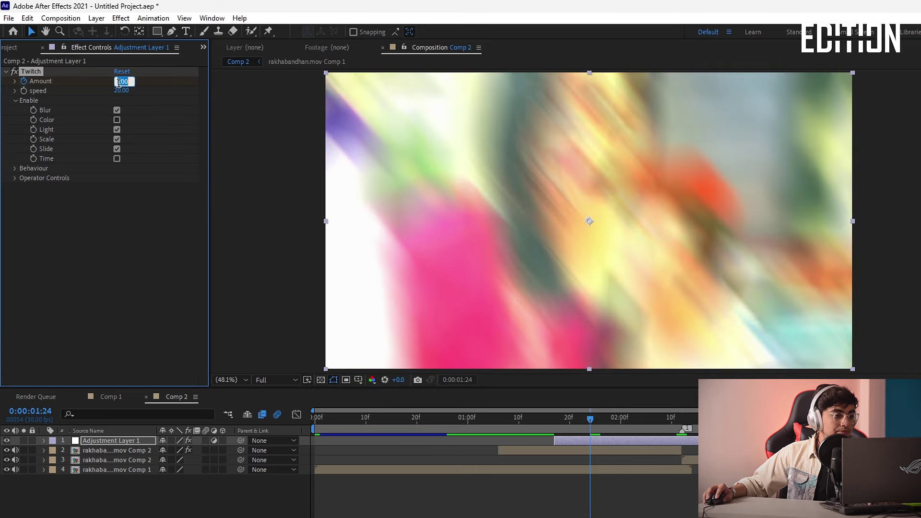
text(0)
key(Return)
key(ctrl+z)
key(space)
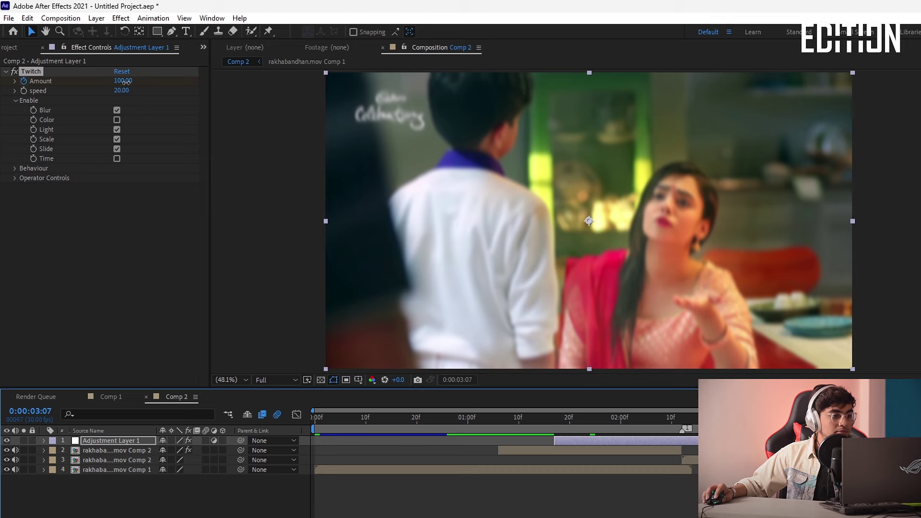
key(ctrl+shift+z)
Reveal the Amount keyframes, preview the transition and select all the keyframes.
key(u)
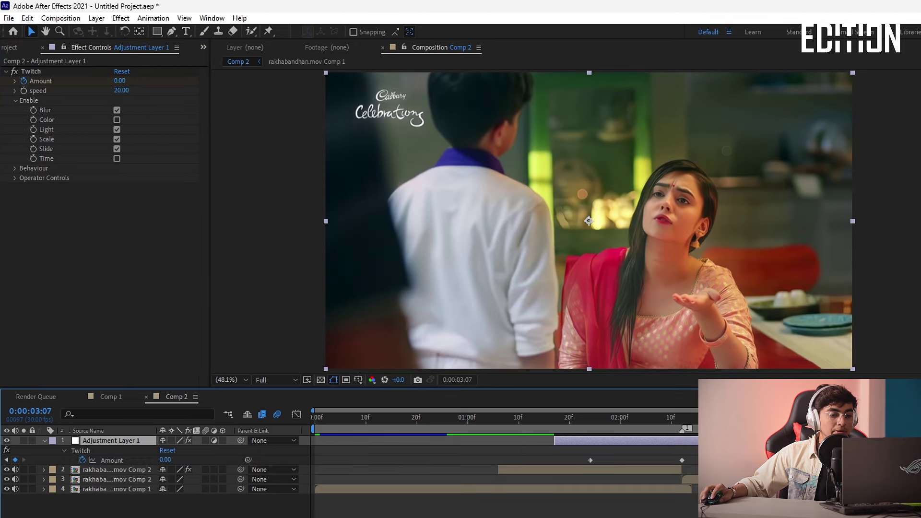
drag(696, 422, 680, 426)
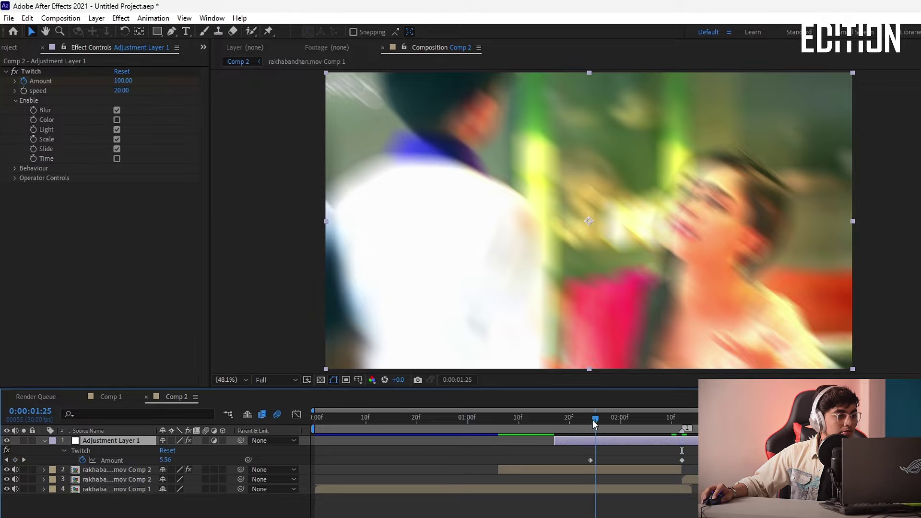
key(space)
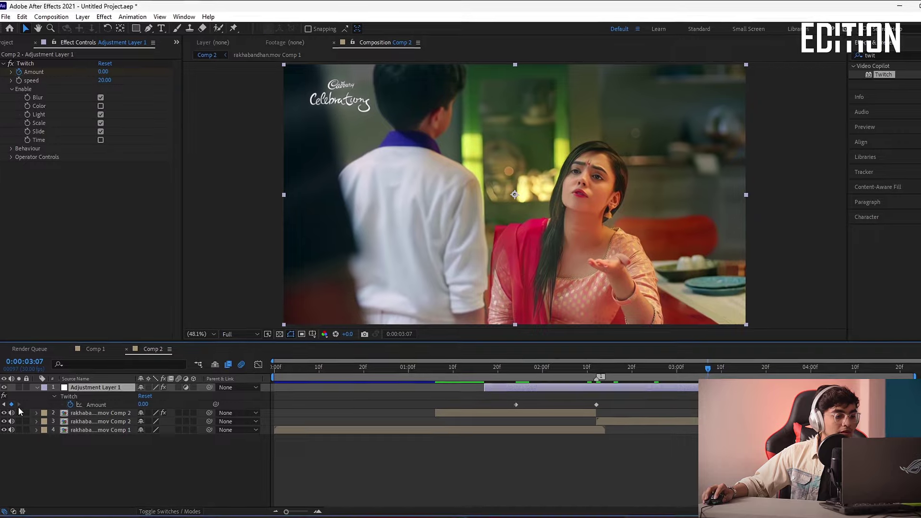
mouse_move(492, 399)
mouse_down()
mouse_move(719, 408)
mouse_move(698, 397)
mouse_up()
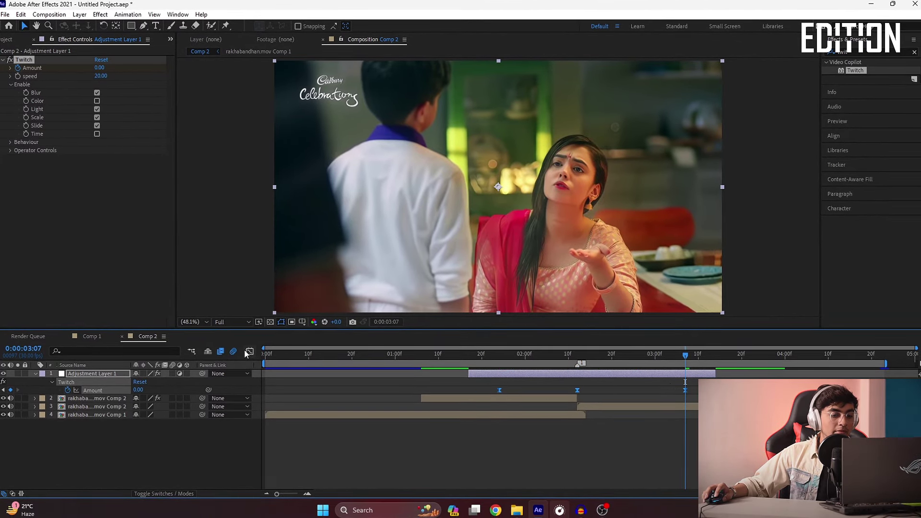
Show the Twitch Amount value graph in the Graph Editor and zoom in on the peak keyframe.
click(249, 352)
click(493, 482)
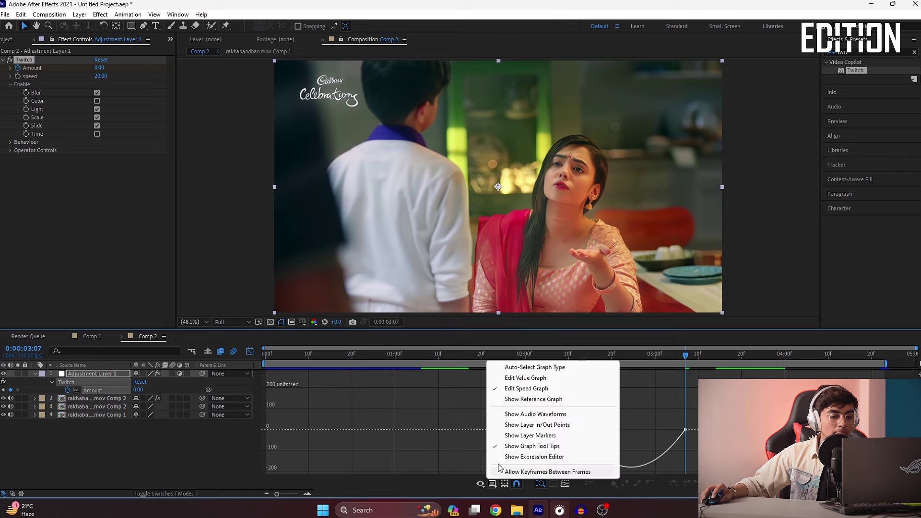
click(532, 378)
click(578, 378)
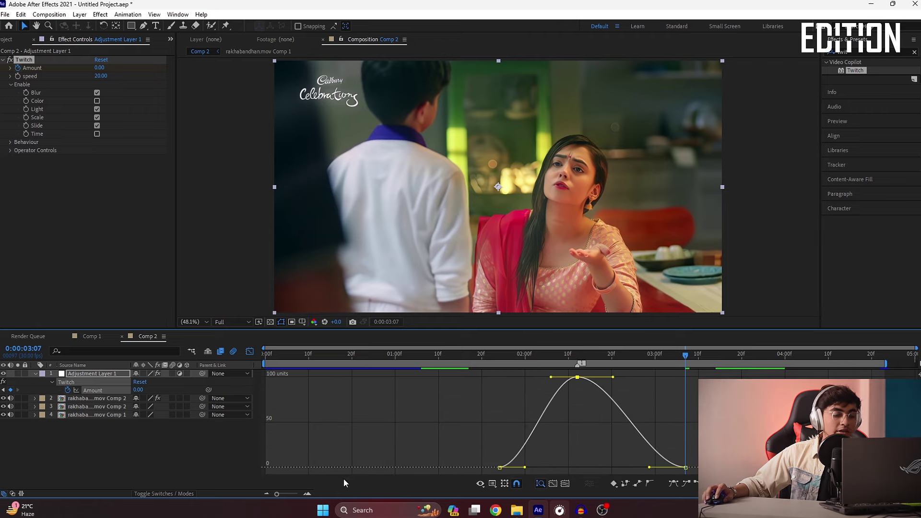
click(282, 498)
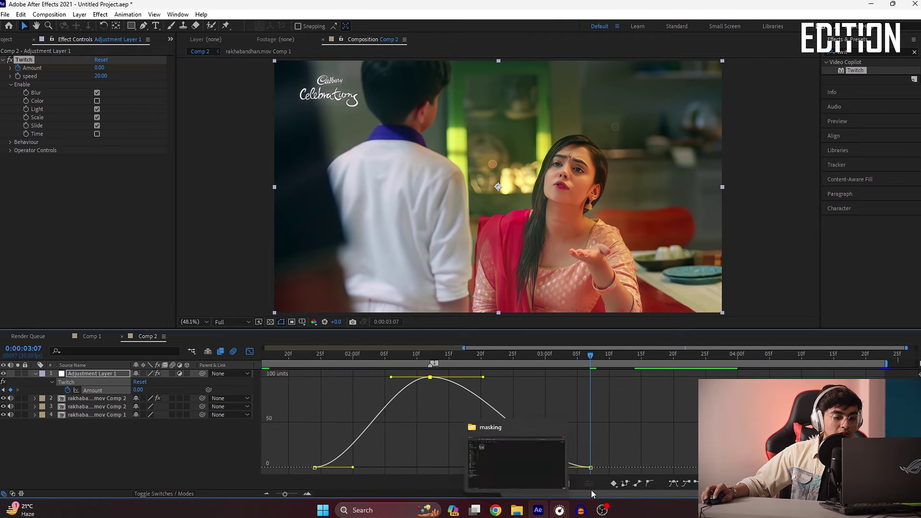
scroll(451, 404, left, 2)
click(451, 405)
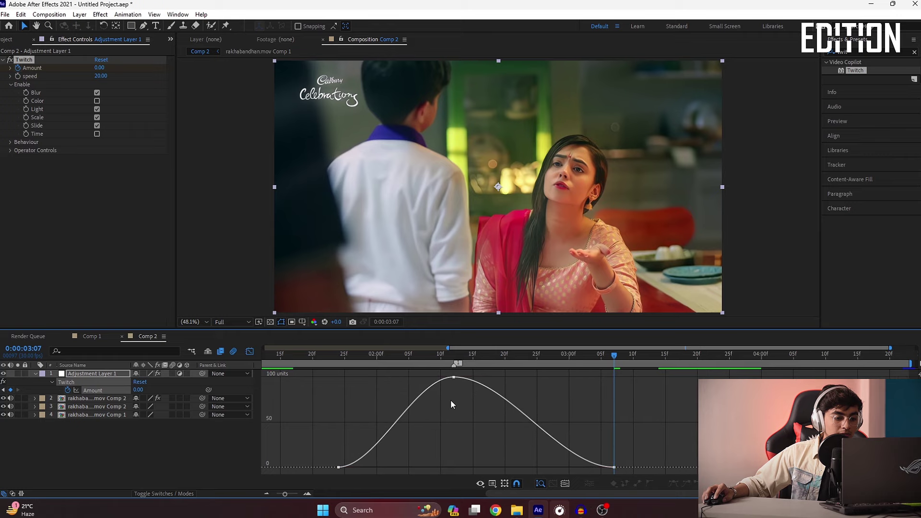
click(455, 378)
Drag the Bezier handles into a sharp spike at 100, then preview the transition.
drag(415, 378, 451, 472)
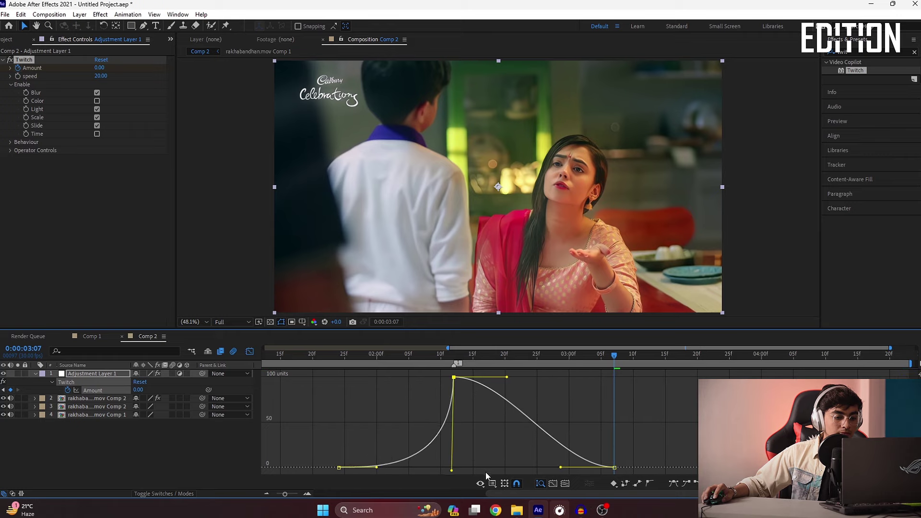
drag(507, 378, 454, 464)
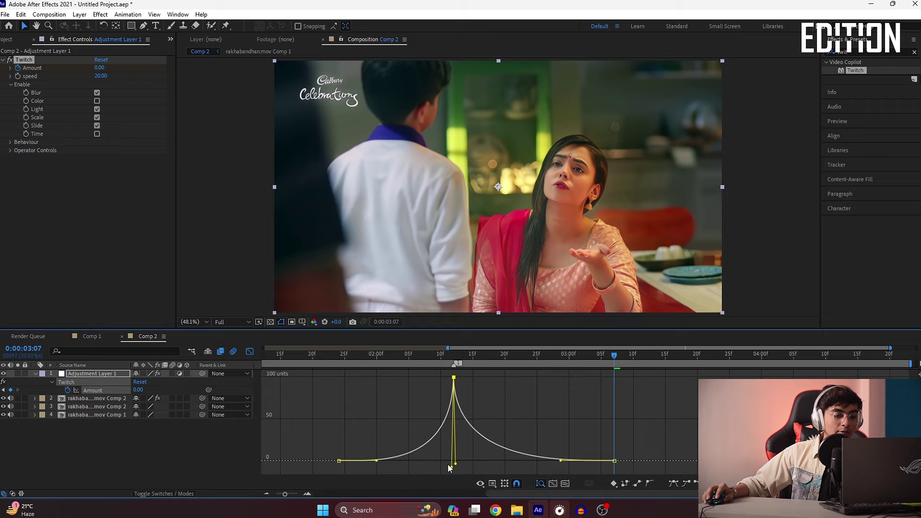
drag(378, 462, 458, 462)
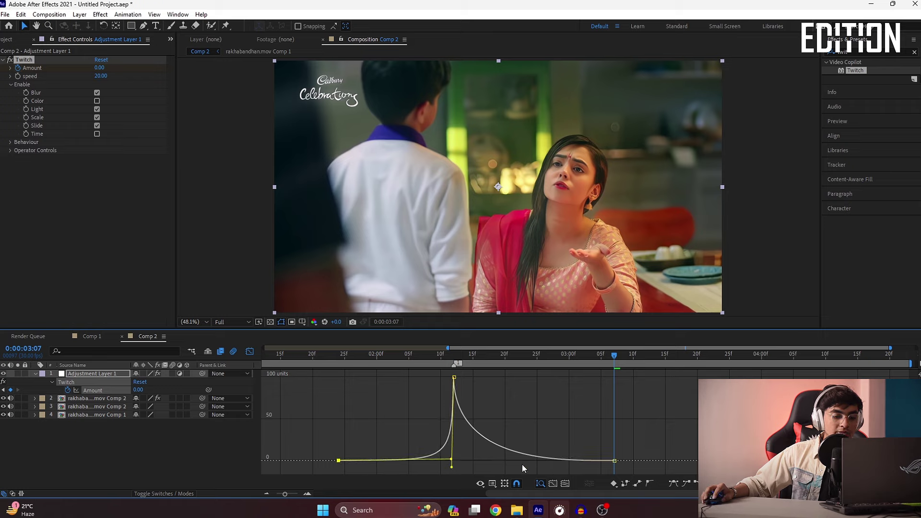
click(615, 461)
drag(561, 464, 459, 466)
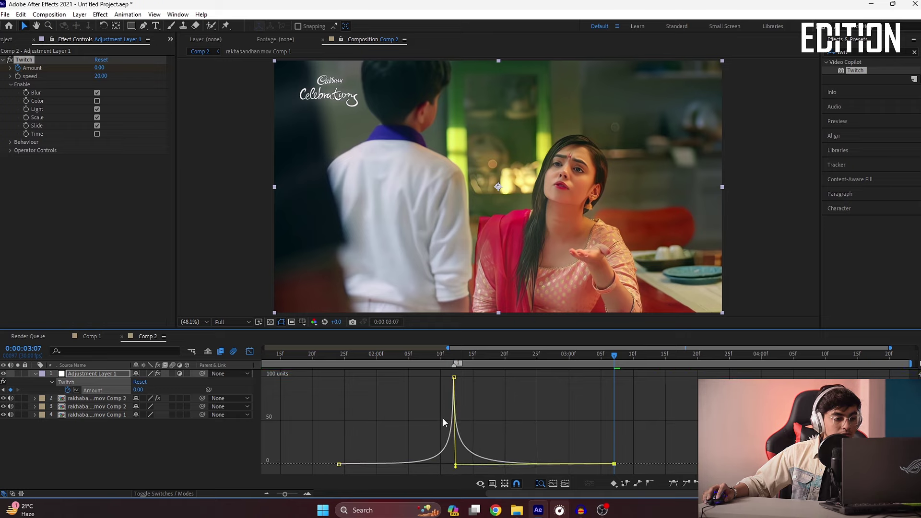
key(space)
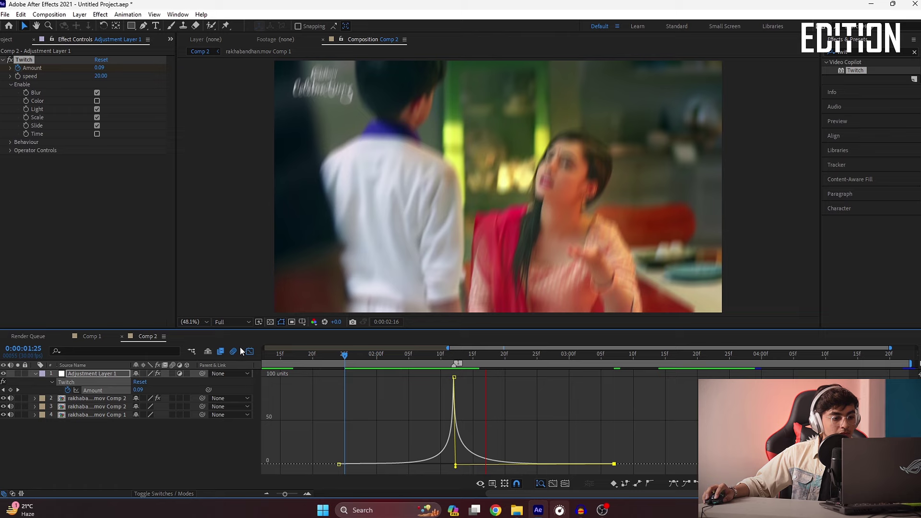
Return to layer bars and scrub through 02:10, 02:13 and 02:17 to check the blur burst.
click(250, 351)
drag(487, 355, 441, 355)
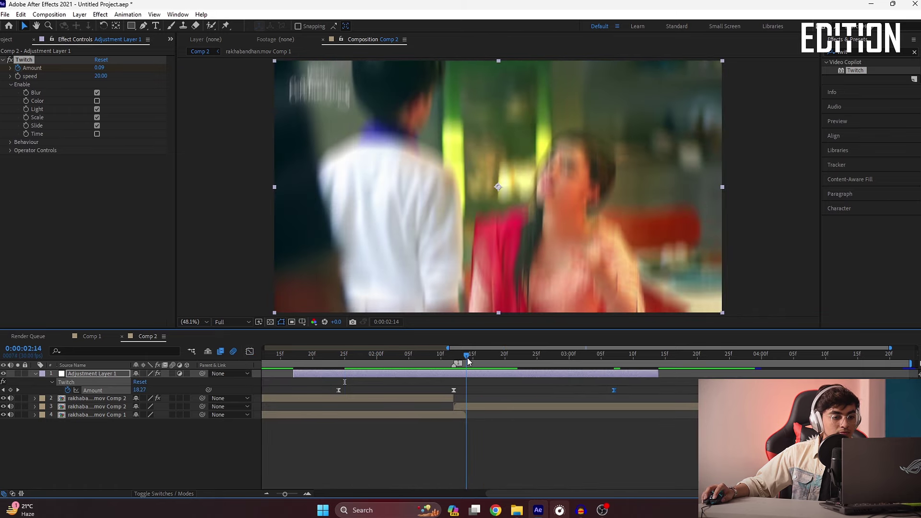
drag(440, 355, 462, 357)
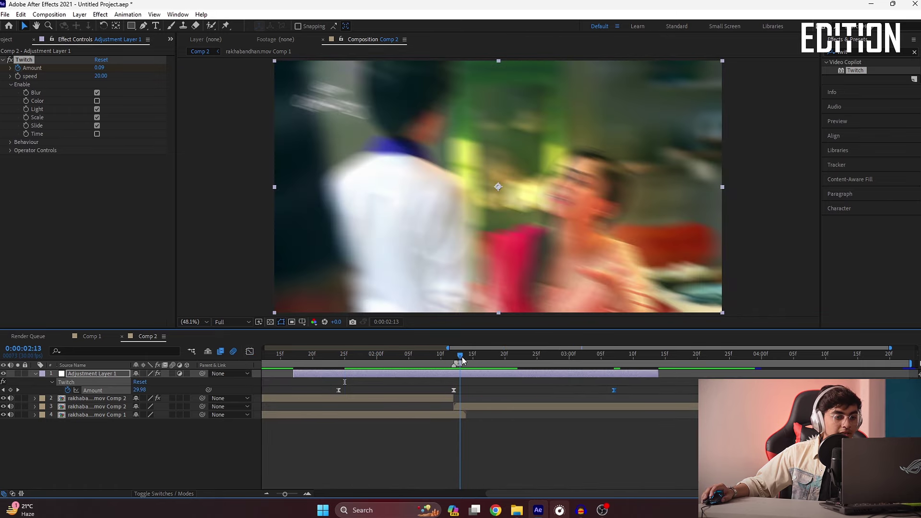
scroll(436, 178, down, 2)
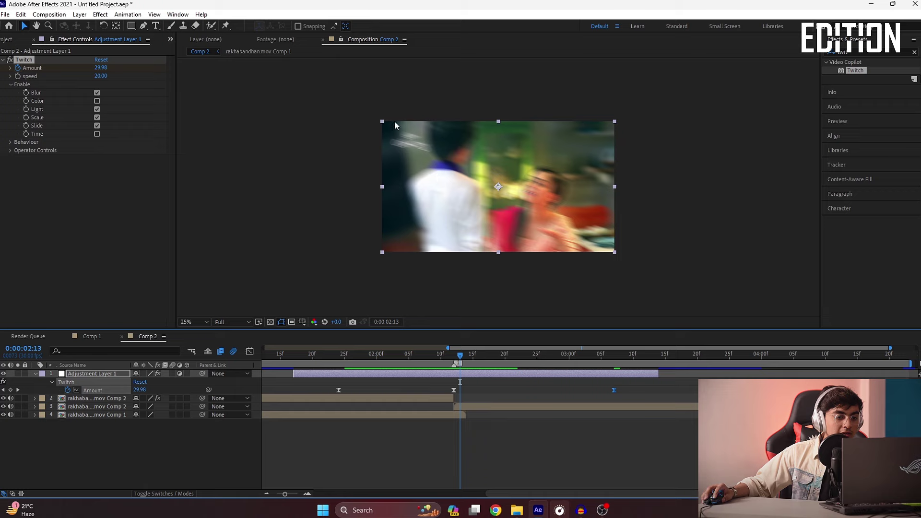
drag(460, 356, 486, 358)
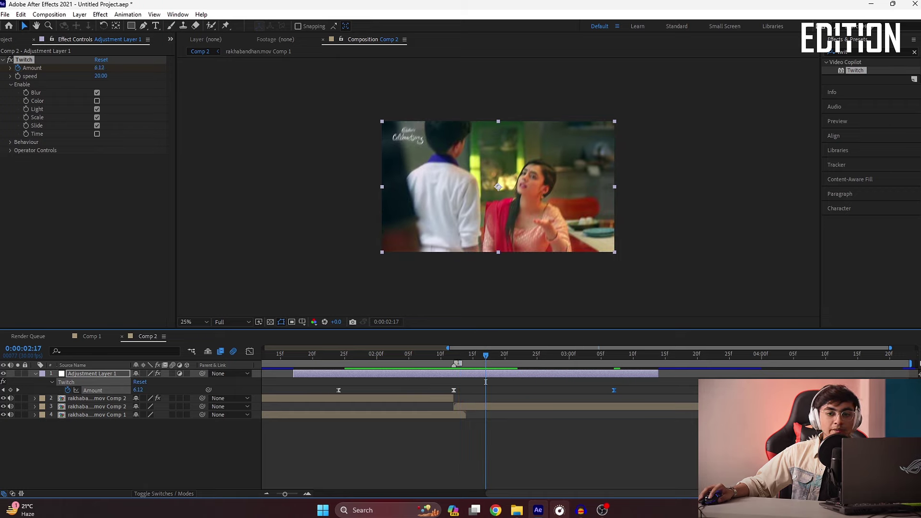
click(912, 51)
Apply Motion Tile to the adjustment layer with Output Width and Height 200 and Mirror Edges on.
text(mo)
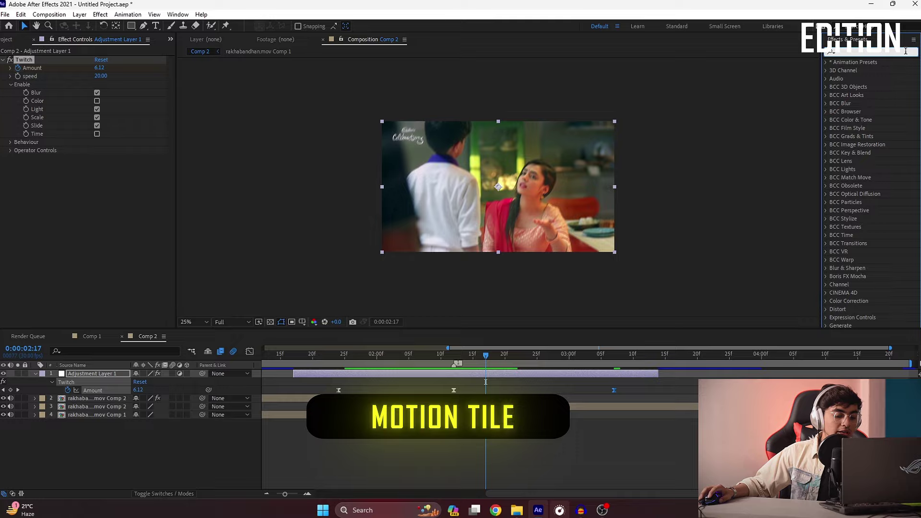
click(902, 73)
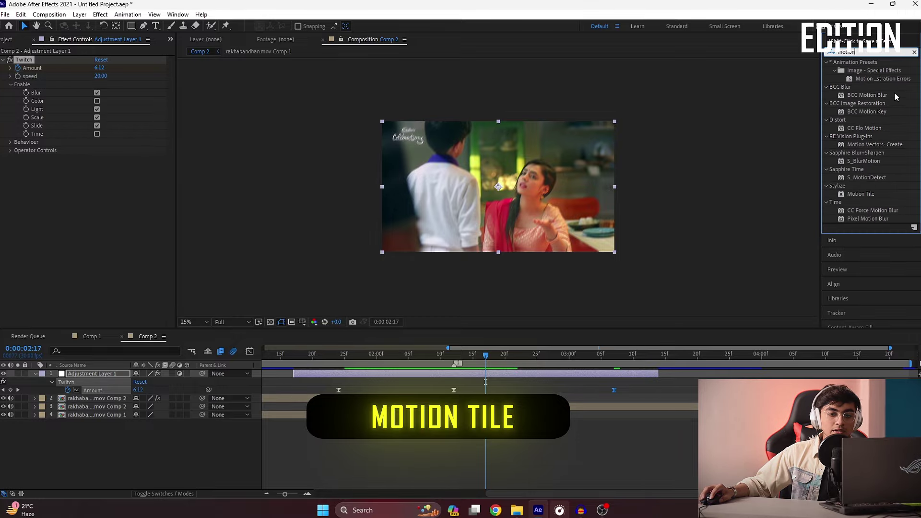
drag(867, 196, 109, 180)
click(103, 202)
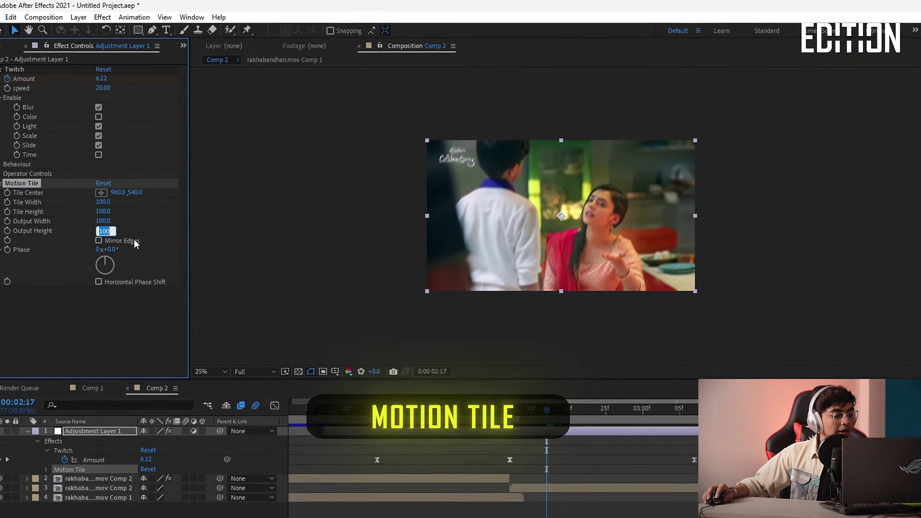
text(200)
click(113, 228)
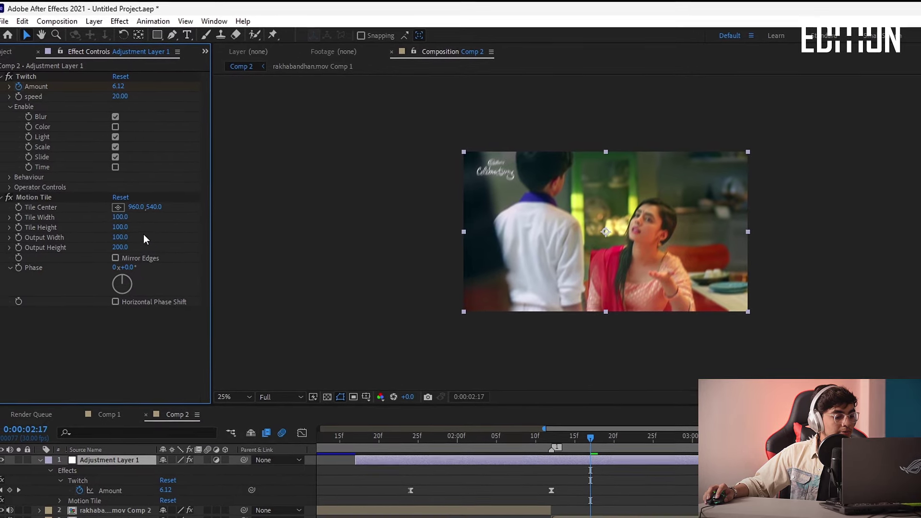
text(200)
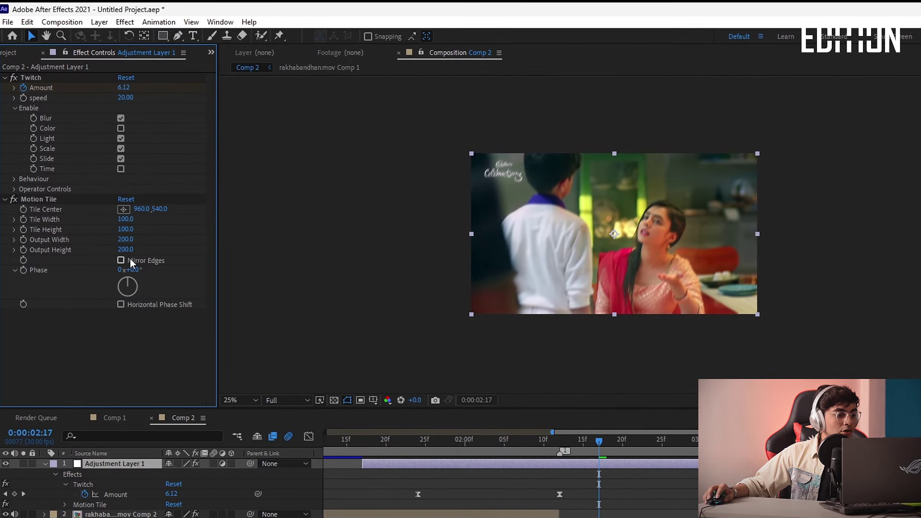
click(123, 261)
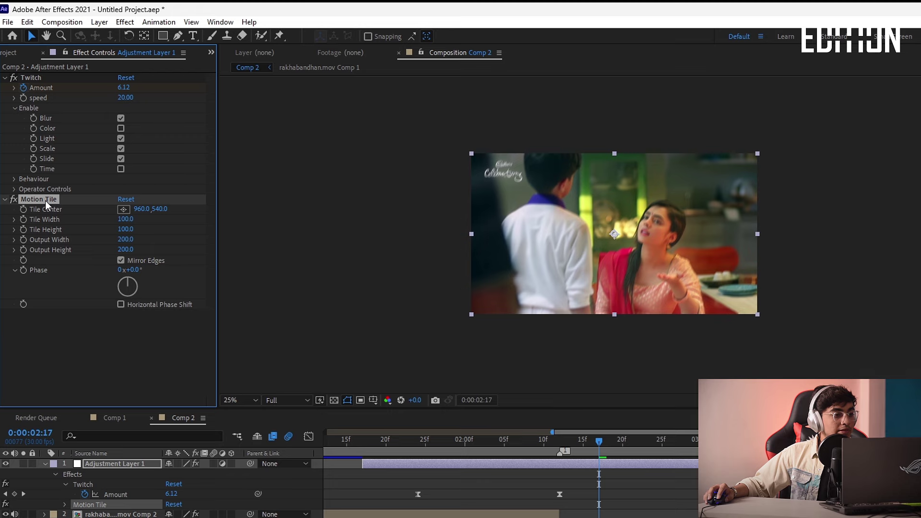
Move Motion Tile above Twitch and preview the transition from 01:18.
drag(45, 200, 44, 77)
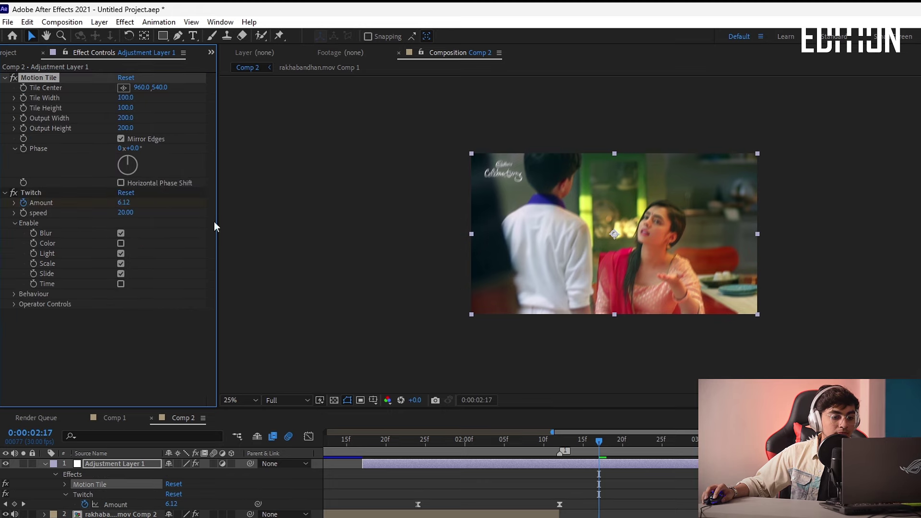
drag(618, 442, 363, 442)
key(space)
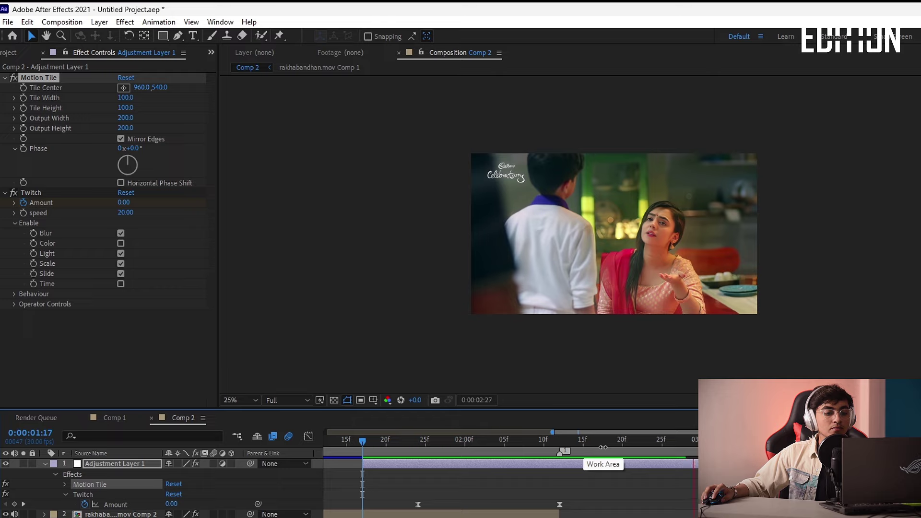
Stop playback at 02:14, search 'lens' and apply BCC Fast Lens Blur to the adjustment layer.
click(575, 441)
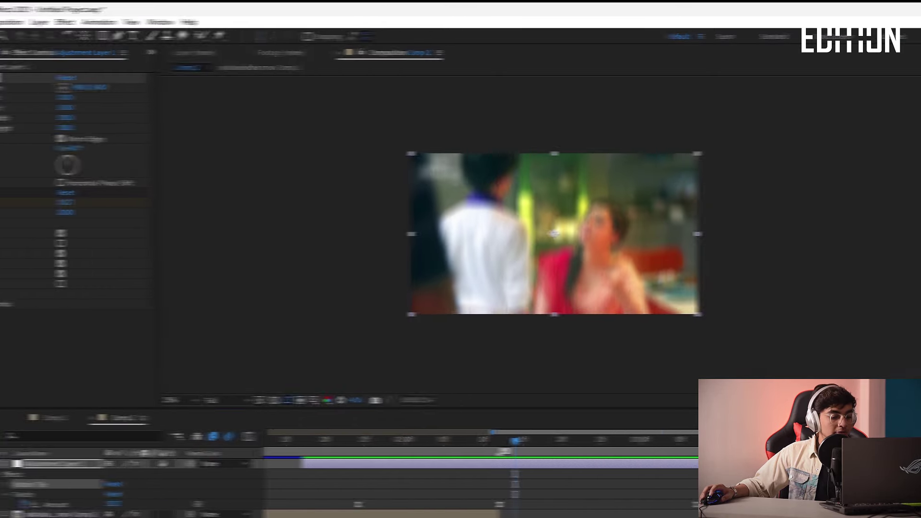
text(l)
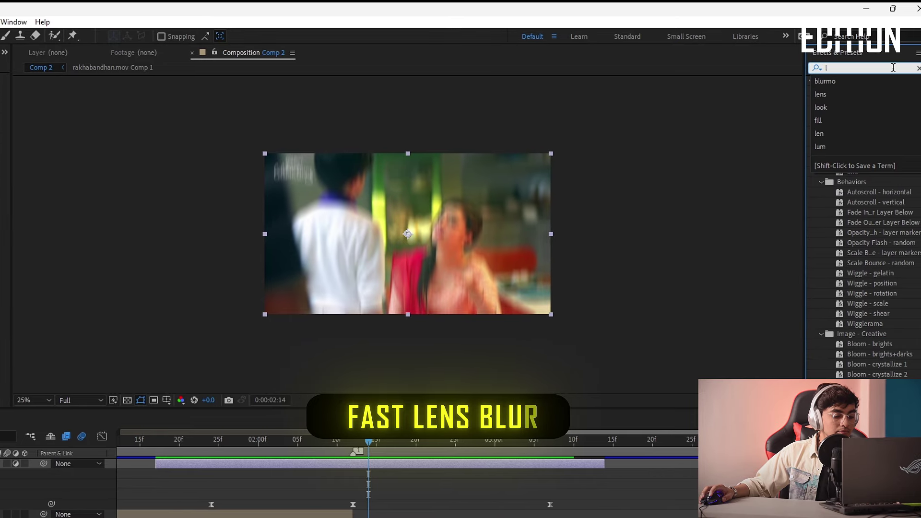
text(ens)
drag(878, 90, 341, 462)
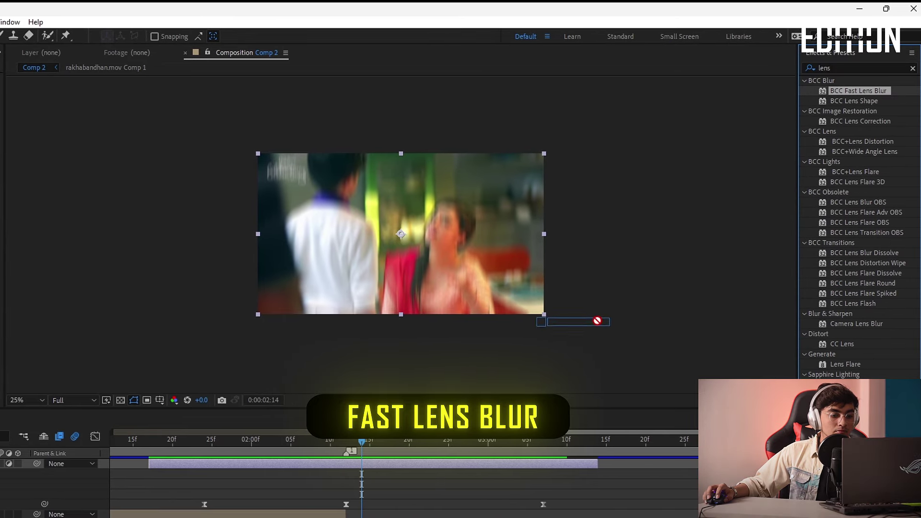
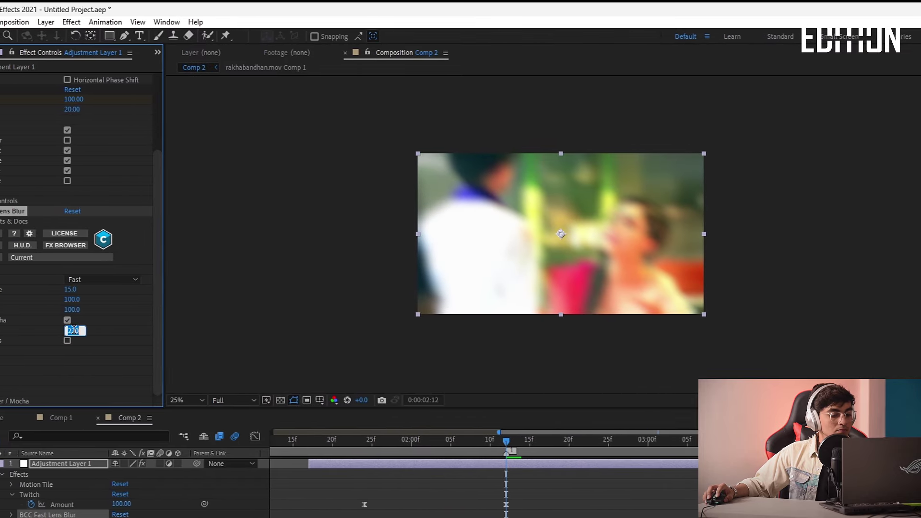
Set the lens blur Gamma to 400 and keyframe Iris Scale 0 at 0:00:01:24.
text(400)
click(134, 291)
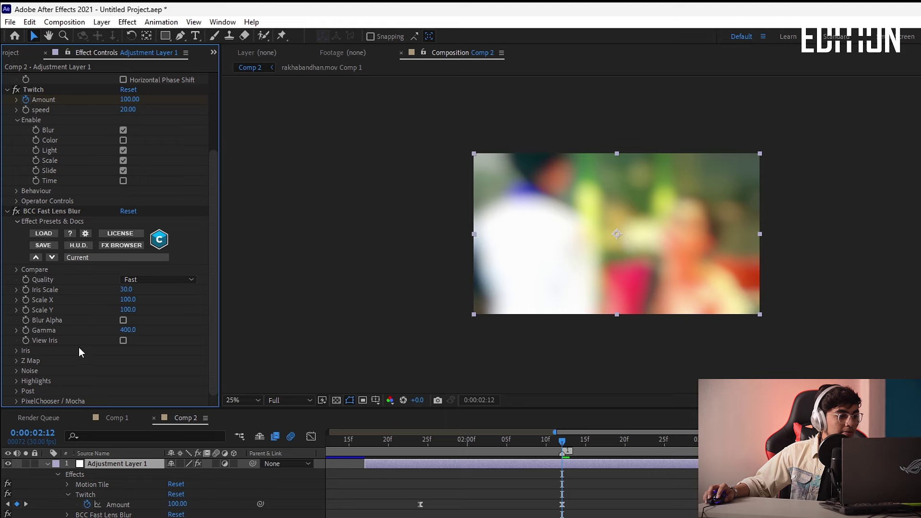
click(420, 441)
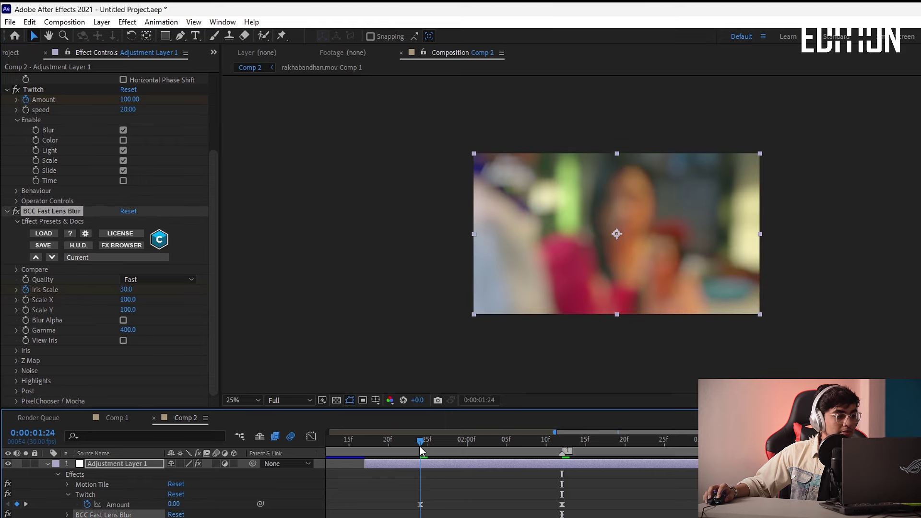
click(126, 290)
text(0)
key(Return)
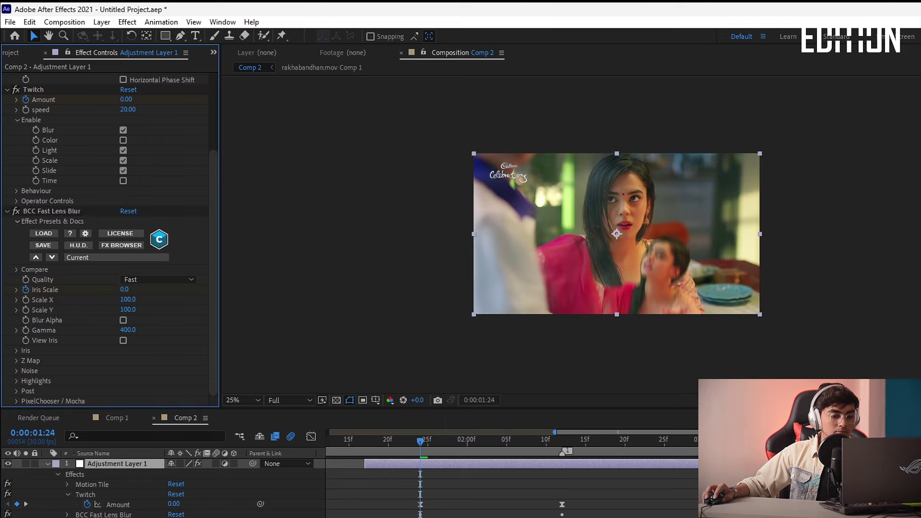
Keyframe Iris Scale 0 at 0:00:03:07 and reveal the layer's keyframed properties.
click(759, 440)
text(30)
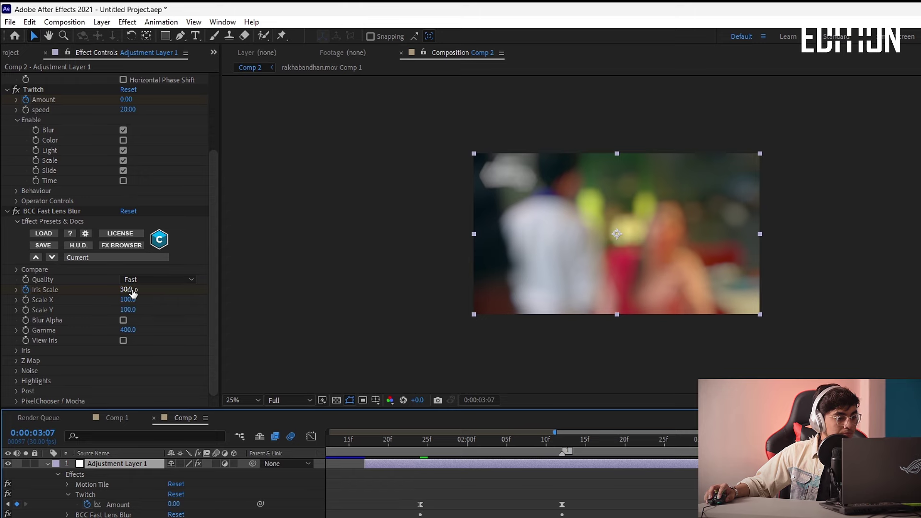
click(129, 290)
text(0)
key(Return)
key(u)
key(u)
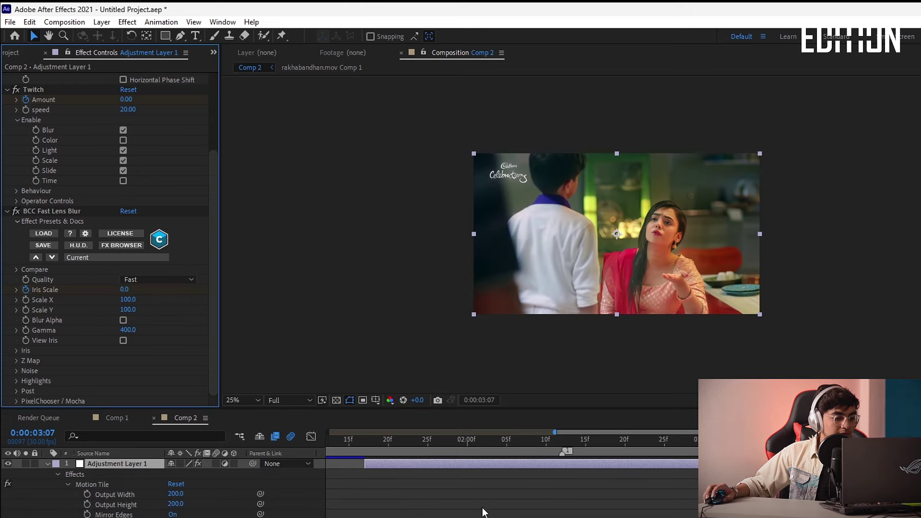
scroll(163, 489, down, 3)
click(51, 211)
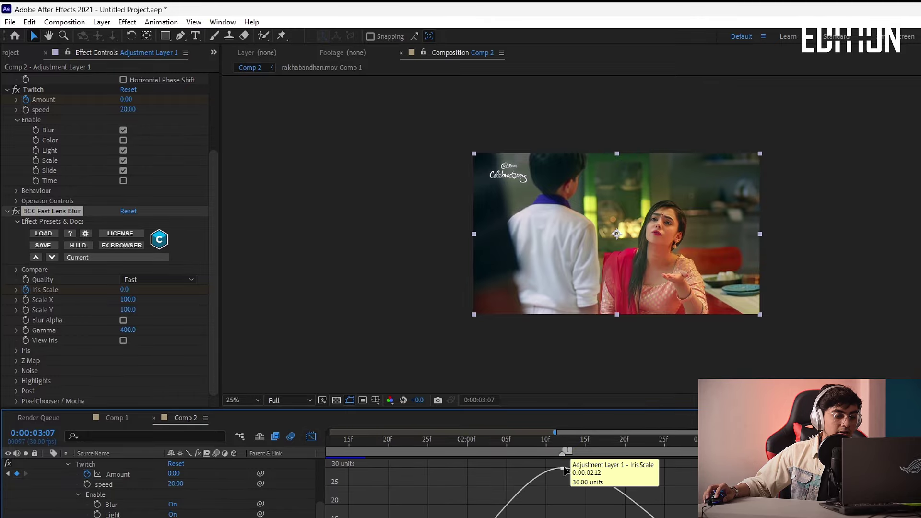
Reshape the Iris Scale curve into a sharp spike at the 30 keyframe.
click(564, 468)
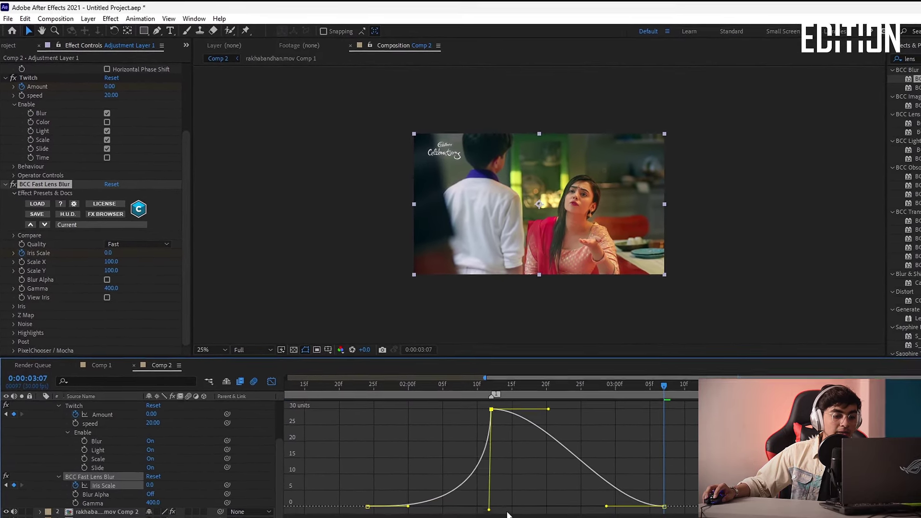
drag(548, 409, 494, 512)
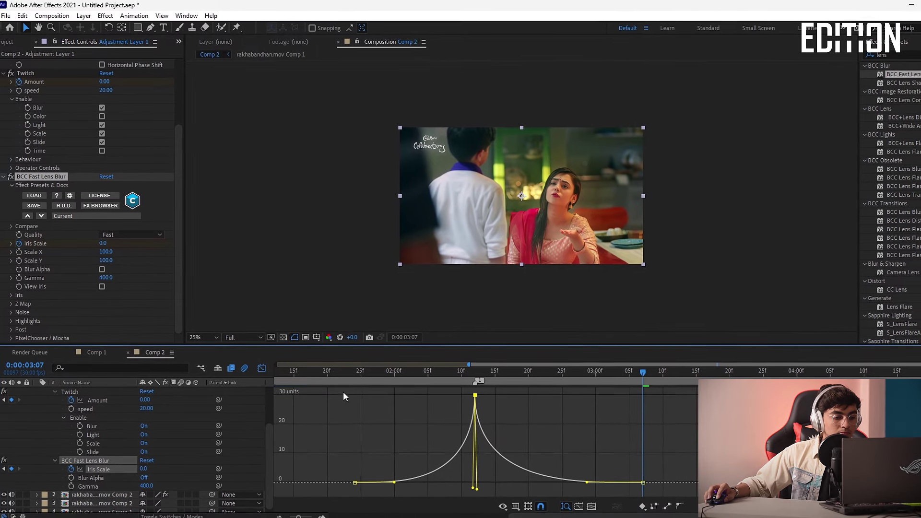
click(355, 372)
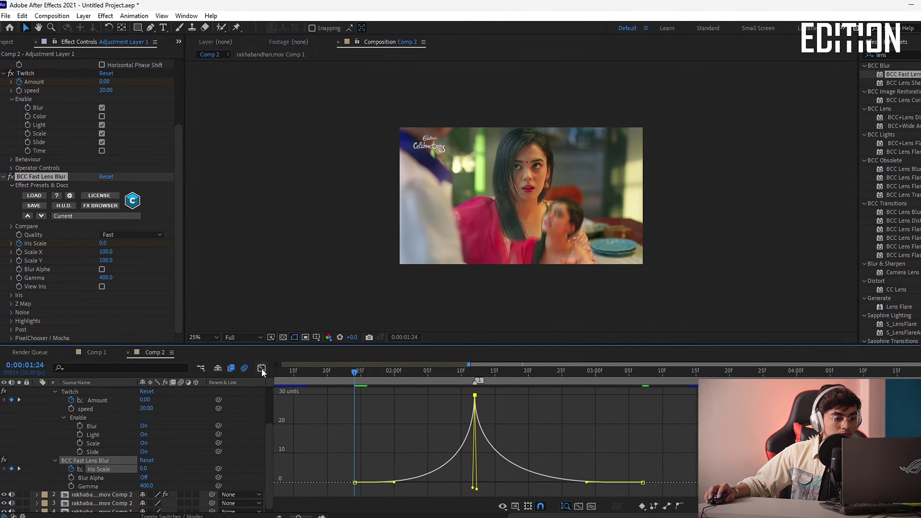
click(262, 368)
Fit the composition to the viewer and preview the blur around 0:00:02:12.
click(214, 341)
click(223, 167)
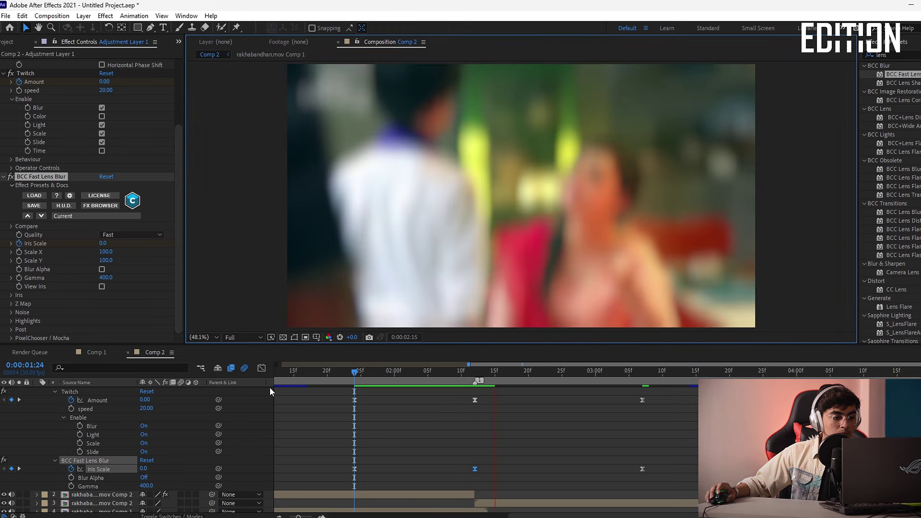
scroll(318, 418, up, 3)
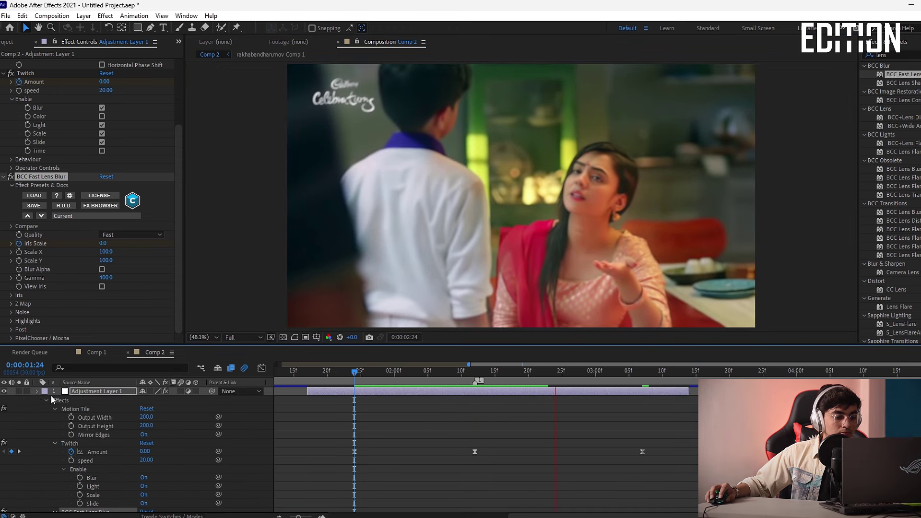
click(38, 391)
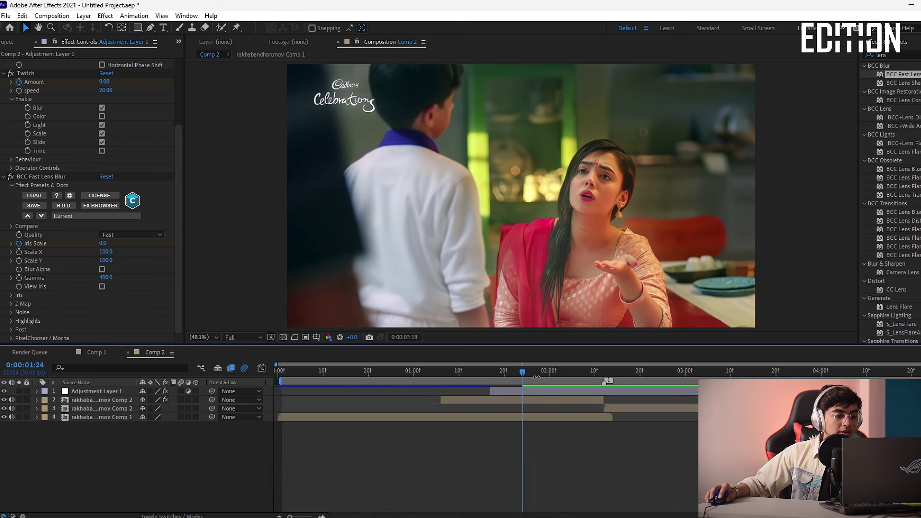
key(space)
key(space)
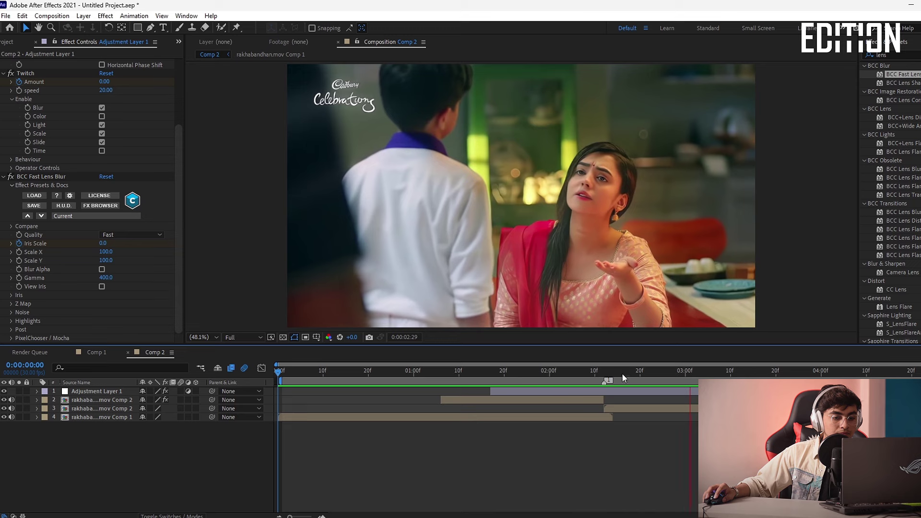
click(604, 371)
drag(605, 372, 565, 393)
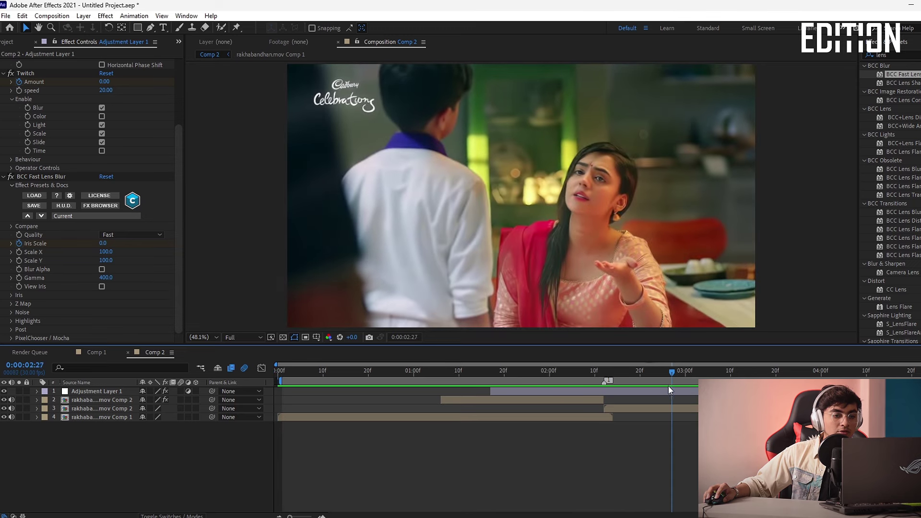
Apply Hue/Saturation to layer 2 with Master Saturation at −100.
click(570, 401)
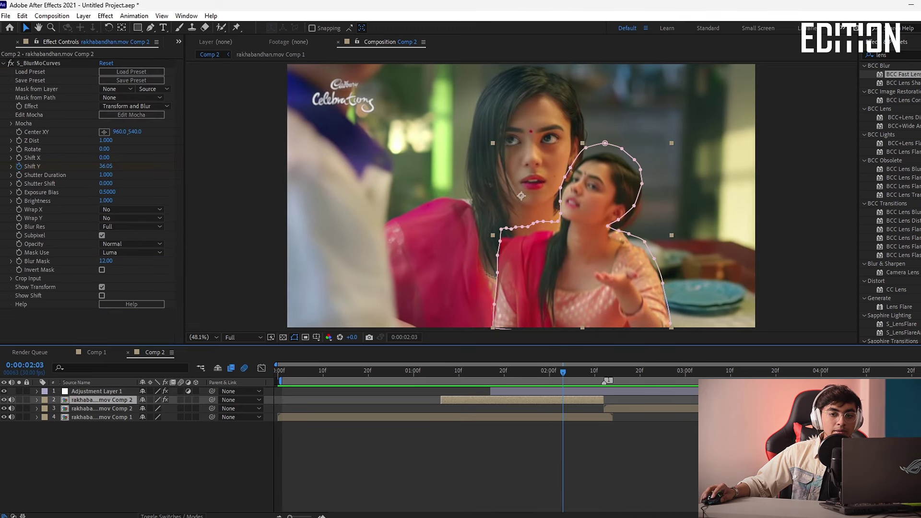
text(hue)
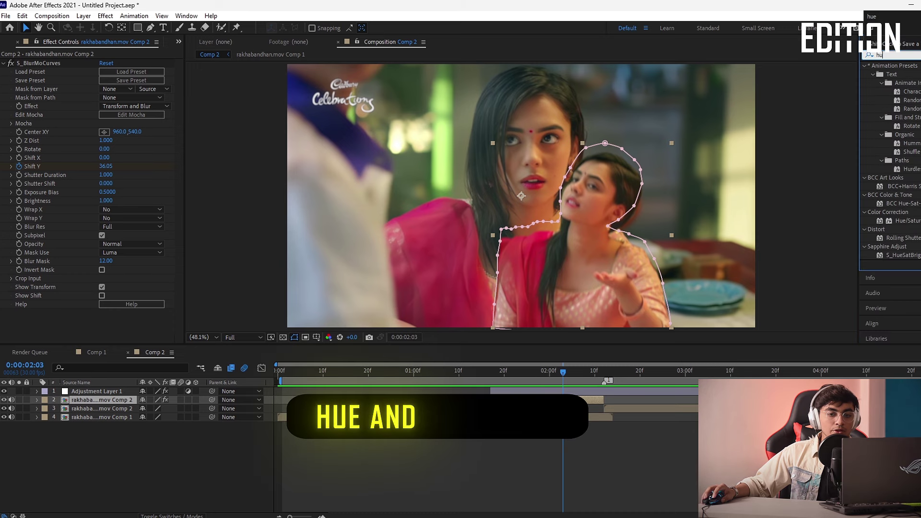
drag(907, 126, 589, 399)
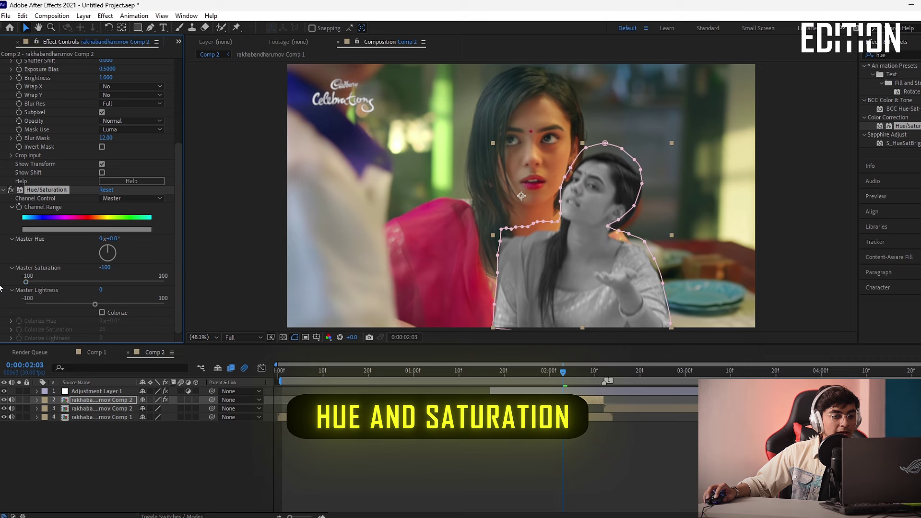
click(368, 373)
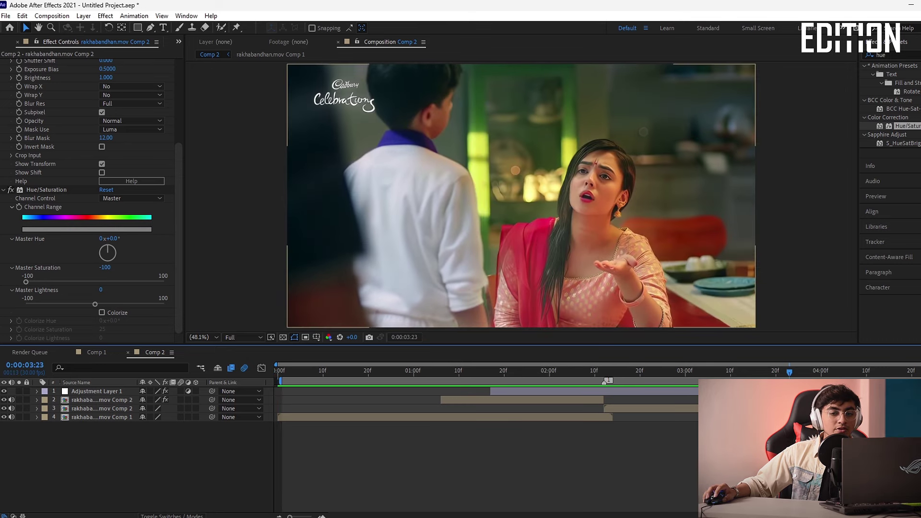
Search 'blurmo' and apply S_BlurMoCurves to layer 3.
click(691, 408)
key(BackSpace)
key(BackSpace)
key(BackSpace)
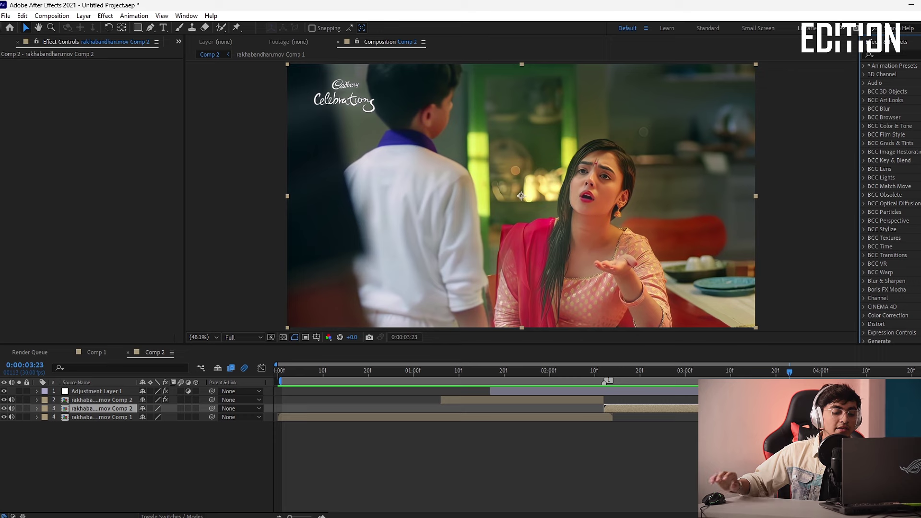
text(b)
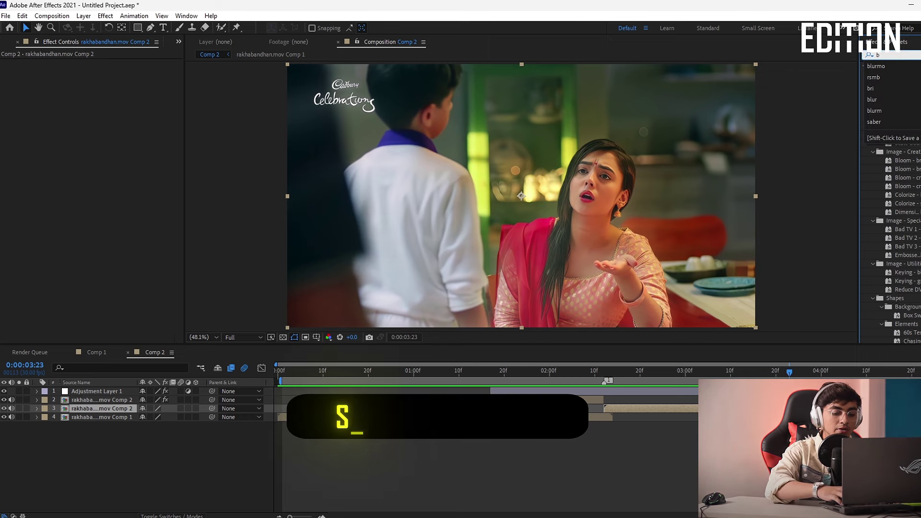
text(lurmo)
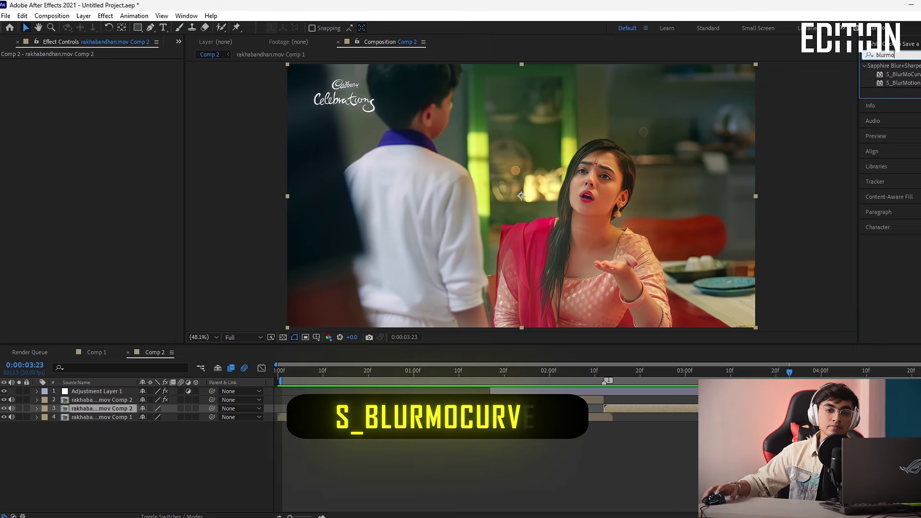
drag(509, 438, 510, 408)
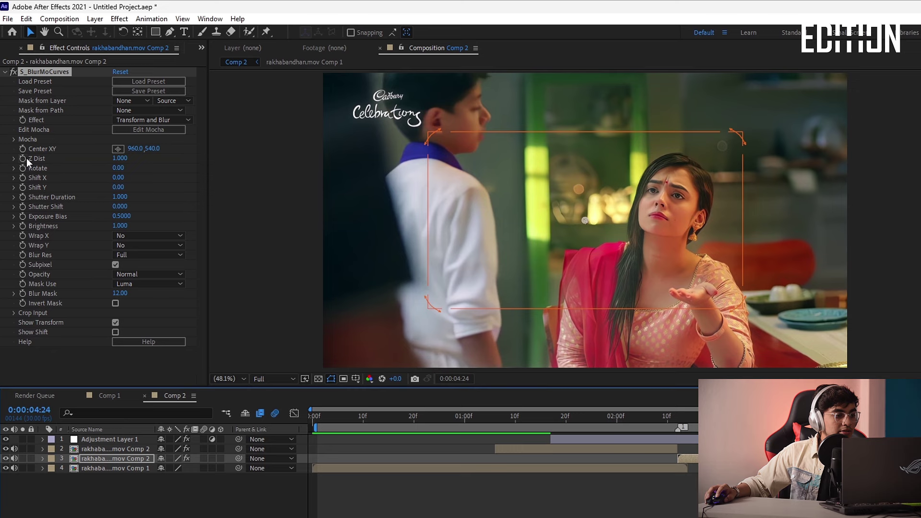
Keyframe layer 3's Z Dist zoom, shift its centre right, and return to 1.000 at 0:00:02:12.
click(678, 416)
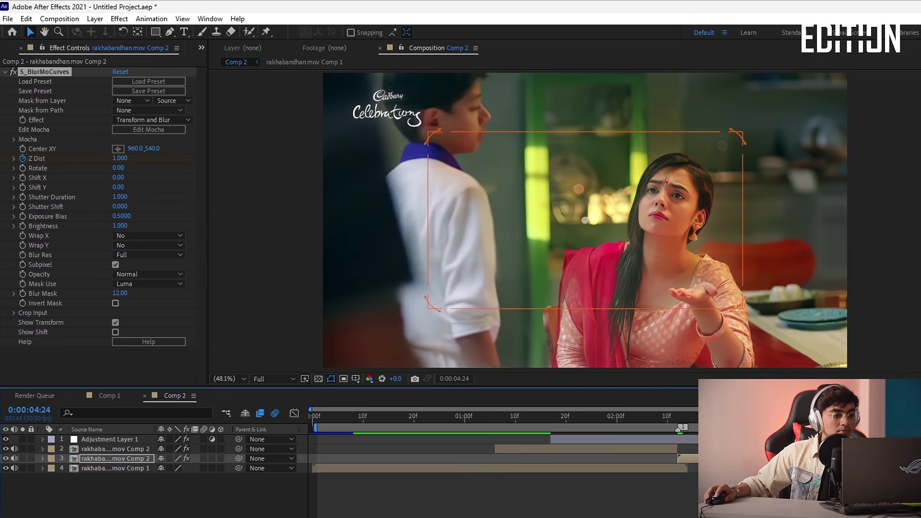
drag(112, 159, 114, 166)
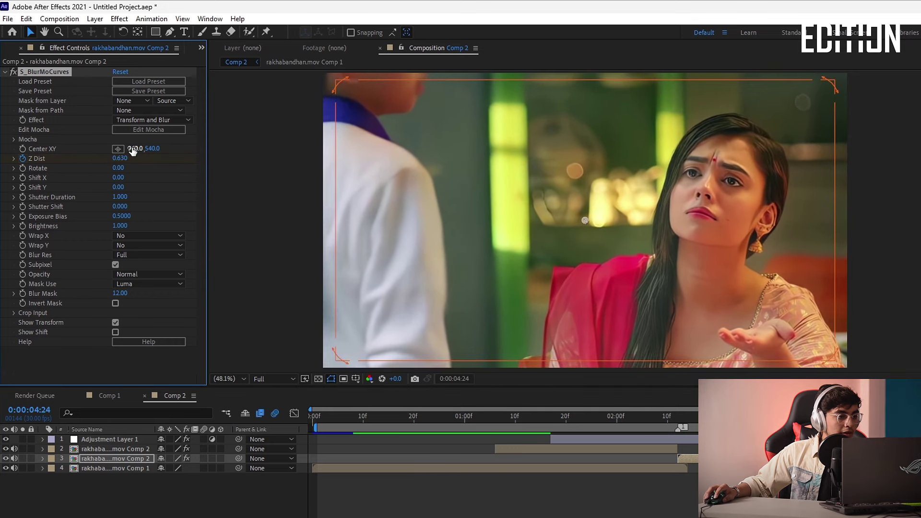
drag(133, 149, 501, 191)
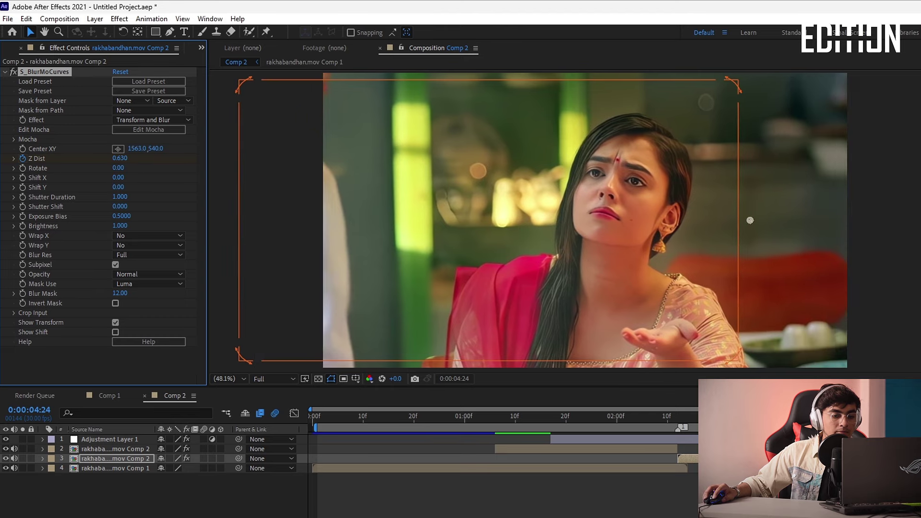
click(679, 416)
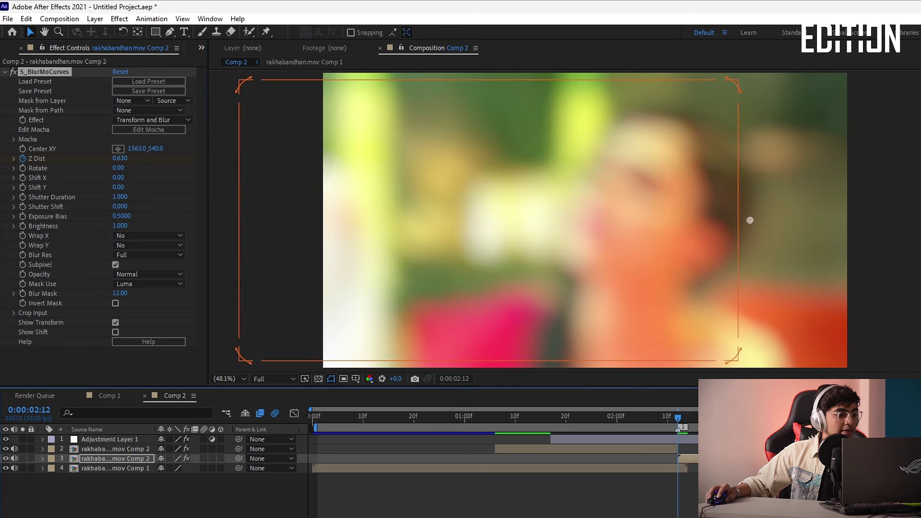
text(1)
key(Return)
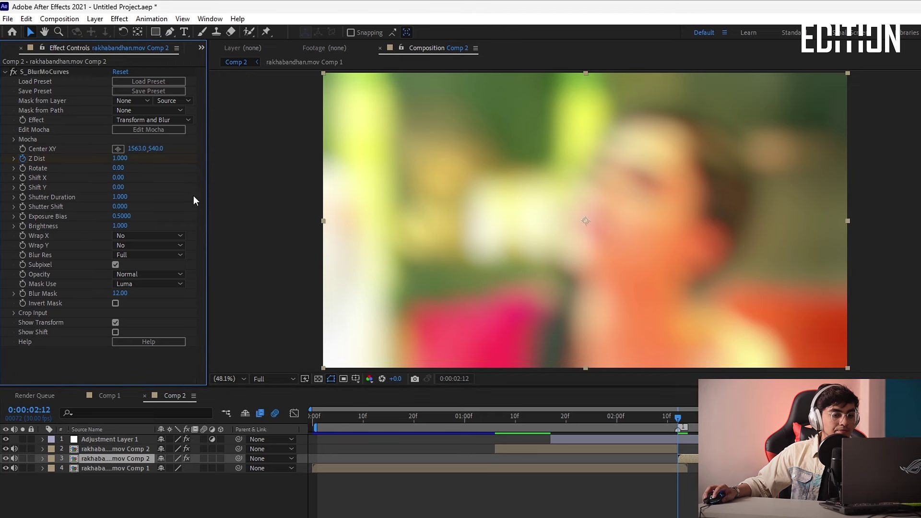
Check the Z Dist curve in the Graph Editor and preview the closing blur transition.
key(u)
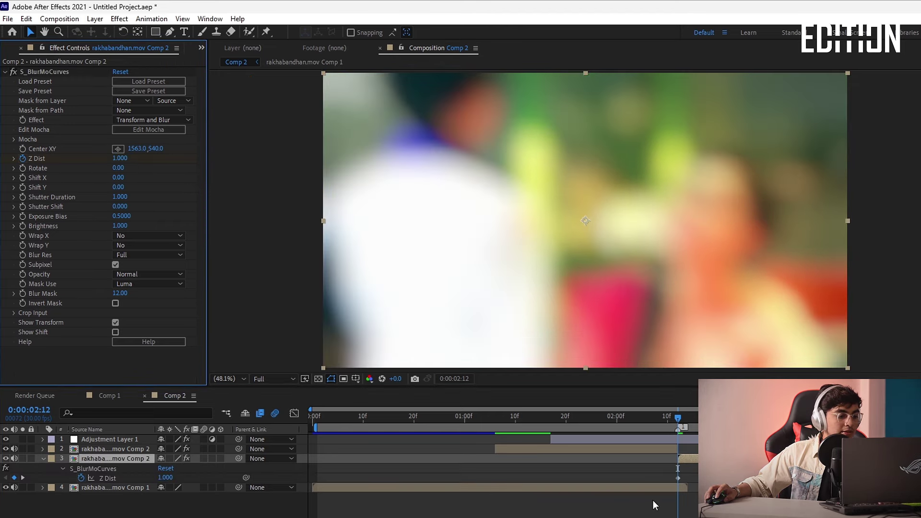
click(109, 479)
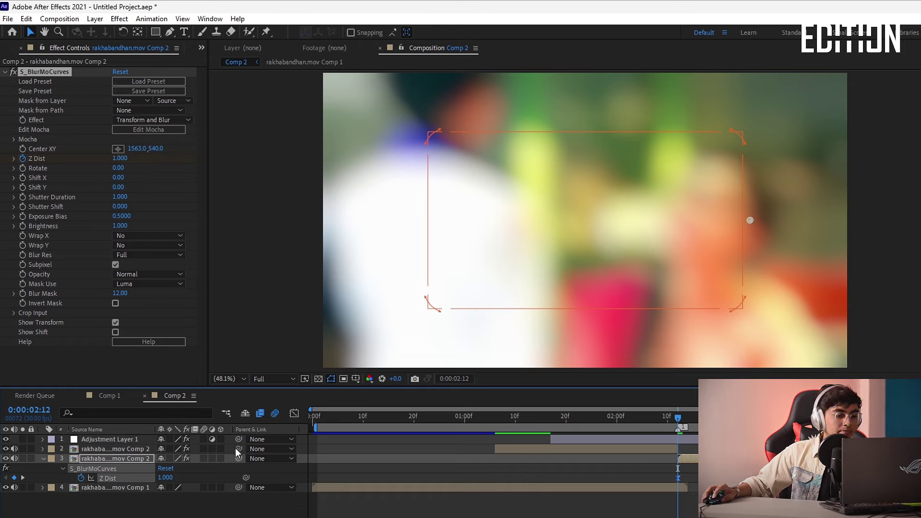
click(295, 415)
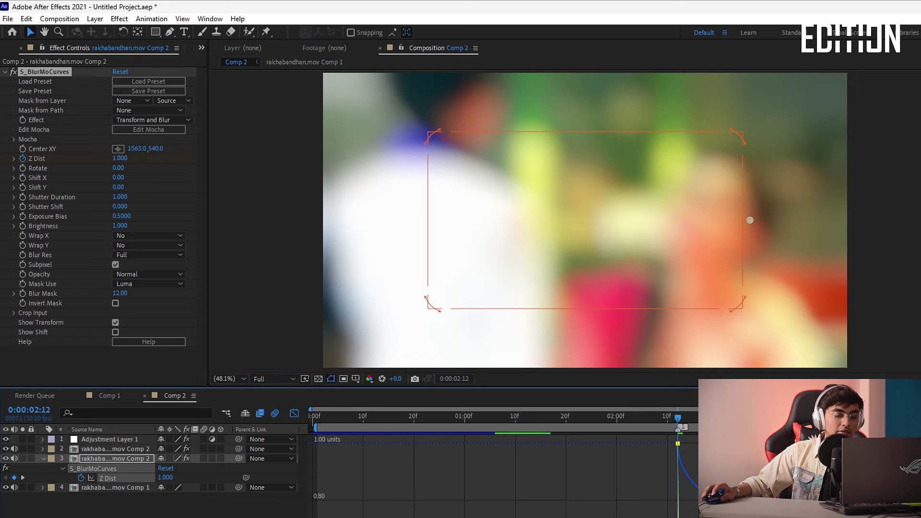
key(space)
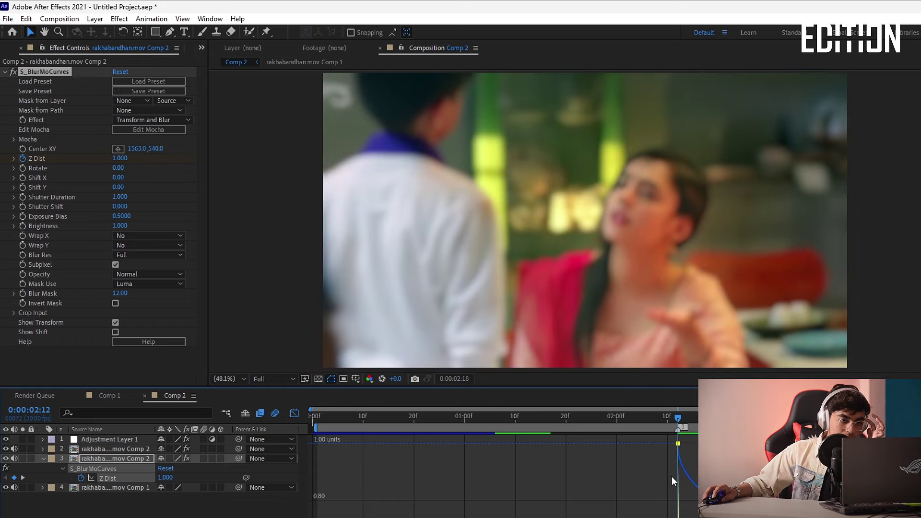
click(683, 418)
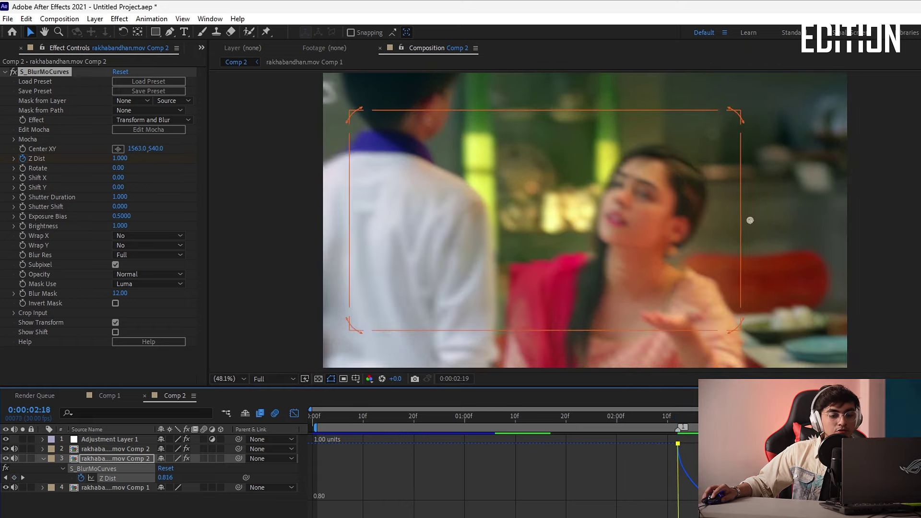
key(space)
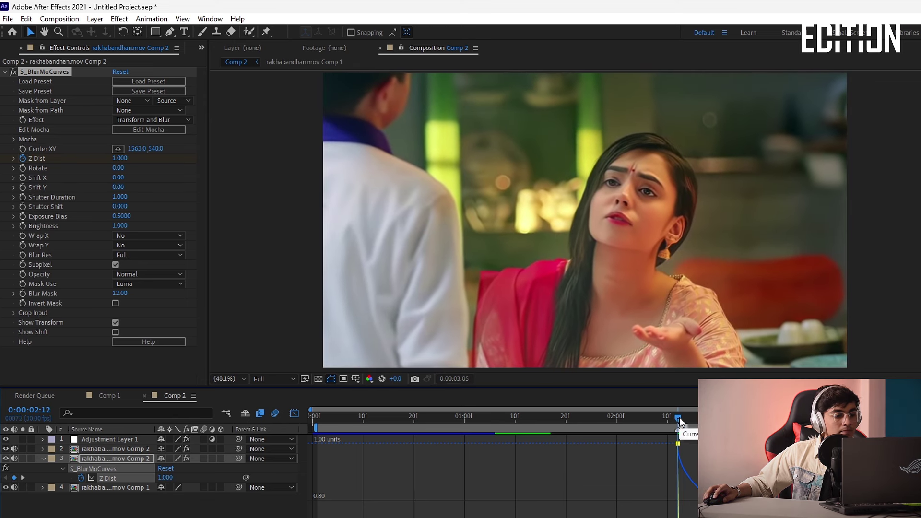
key(space)
click(464, 416)
Turn on motion blur for all four layers.
click(294, 413)
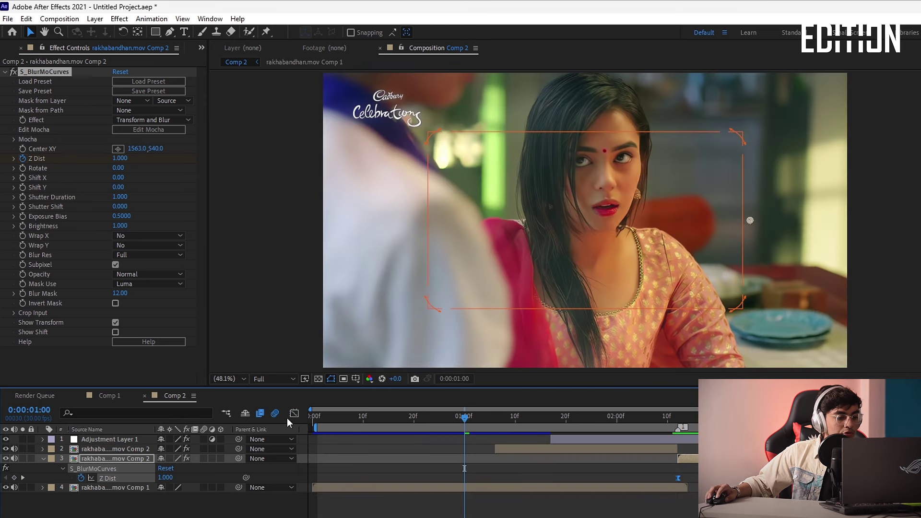
drag(204, 439, 203, 487)
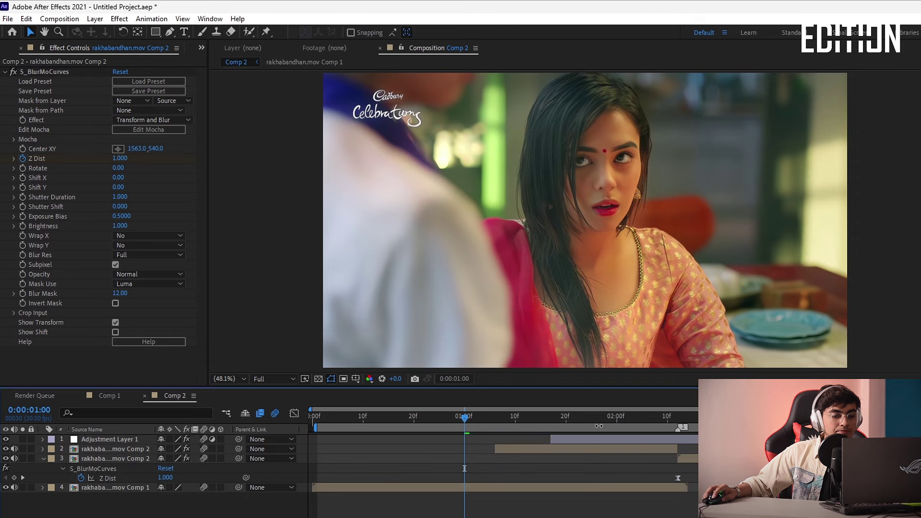
drag(677, 435, 677, 480)
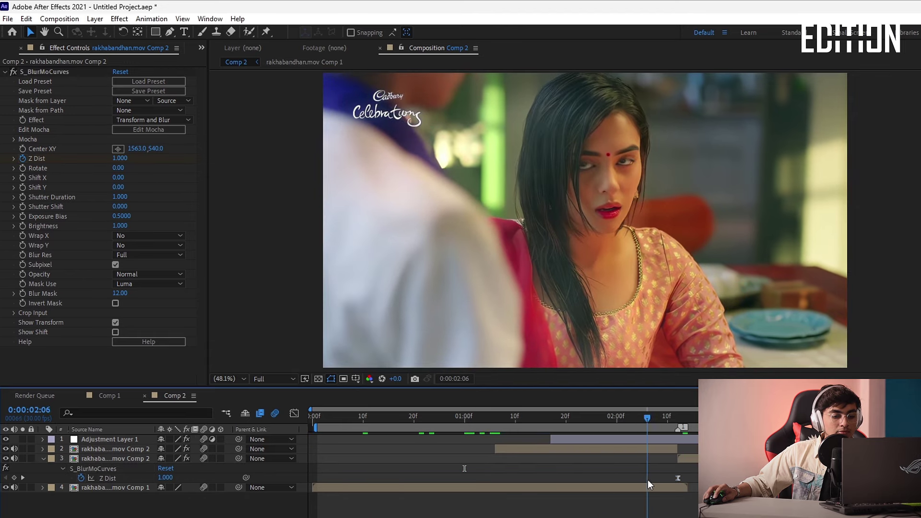
click(677, 487)
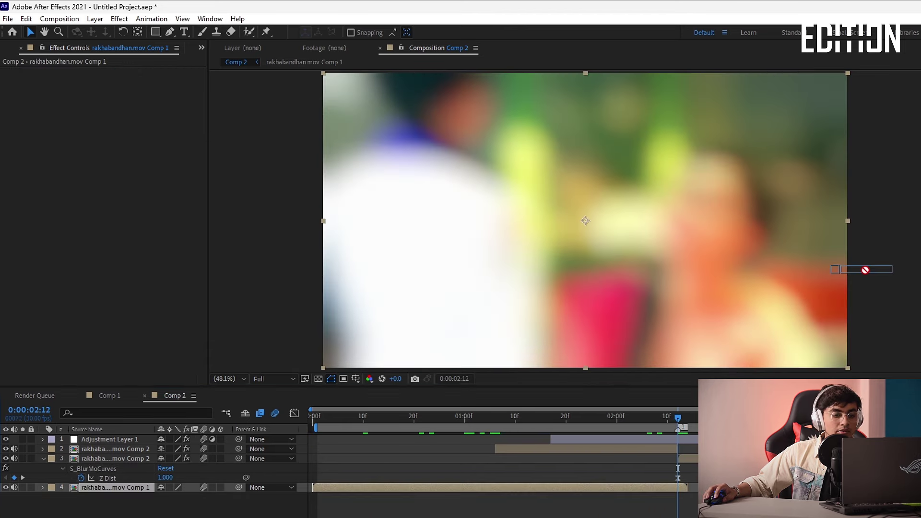
Paste S_BlurMoCurves onto layer 4 with Z Dist 0.001 at frame 1, eased to rise steeply.
click(674, 487)
key(ctrl+v)
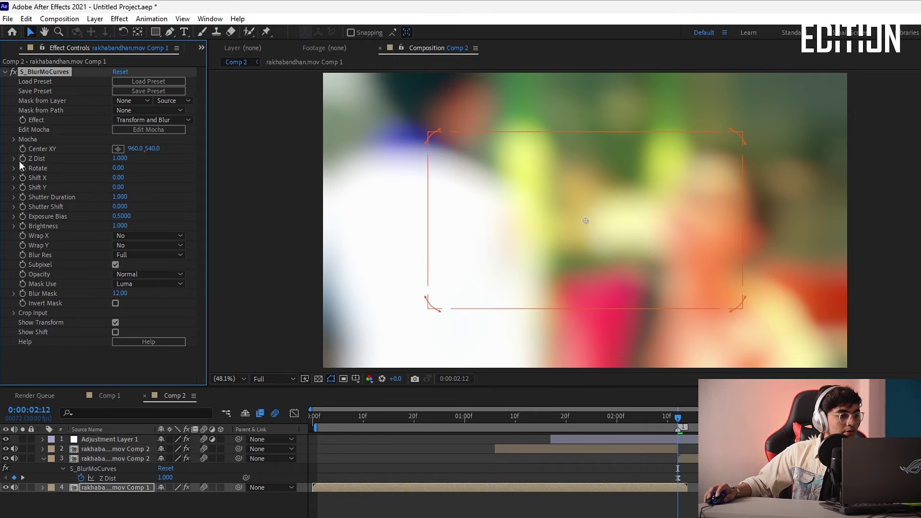
drag(320, 422, 317, 421)
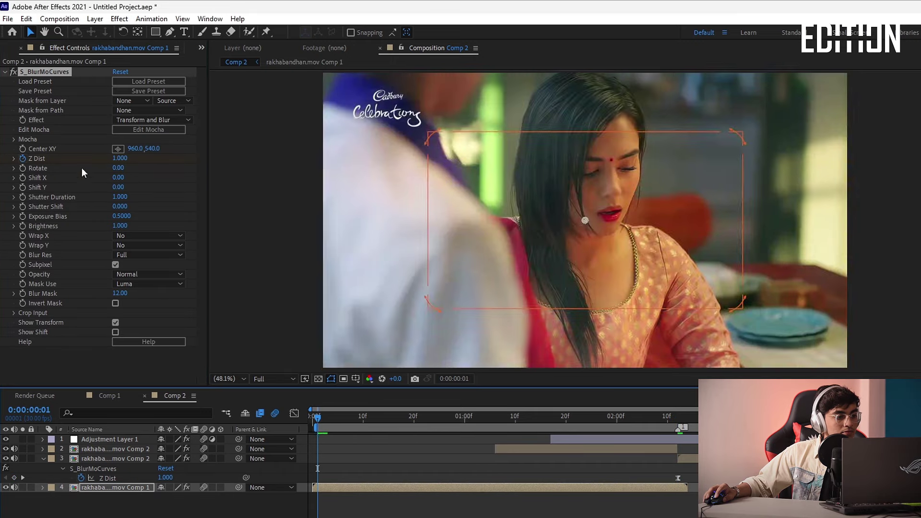
drag(120, 159, 1, 177)
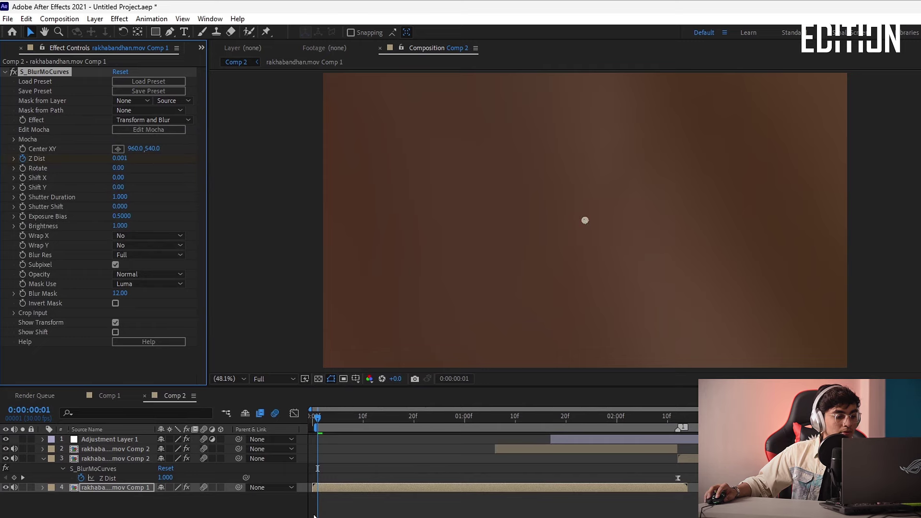
key(F9)
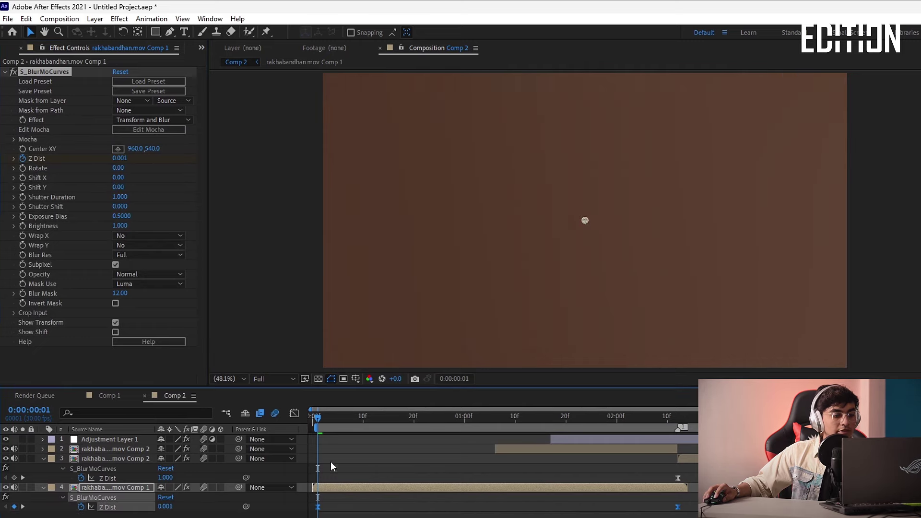
key(shift+F3)
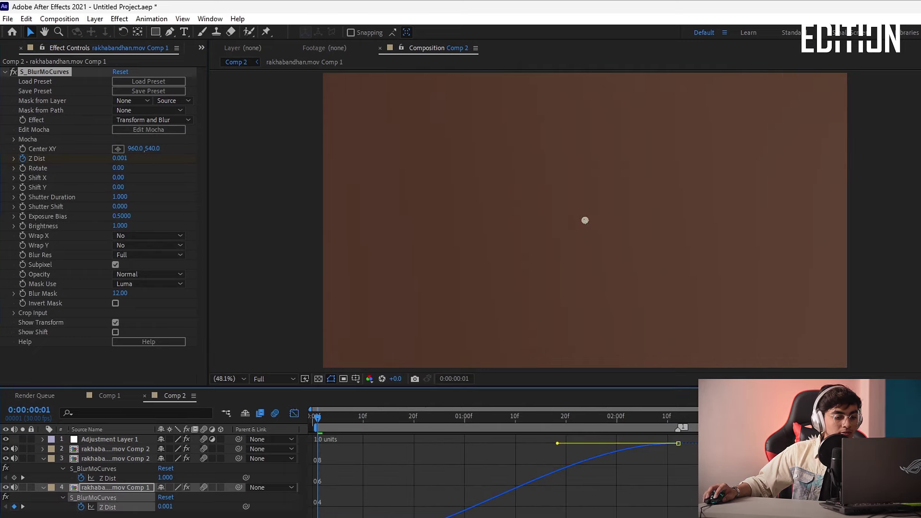
drag(318, 517, 306, 456)
Preview the opening blur zoom, then select layer 2.
click(294, 414)
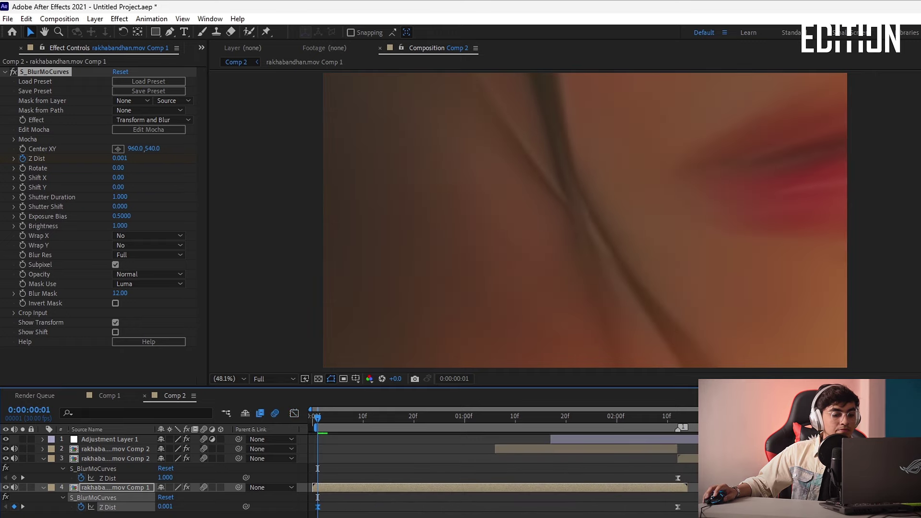
key(space)
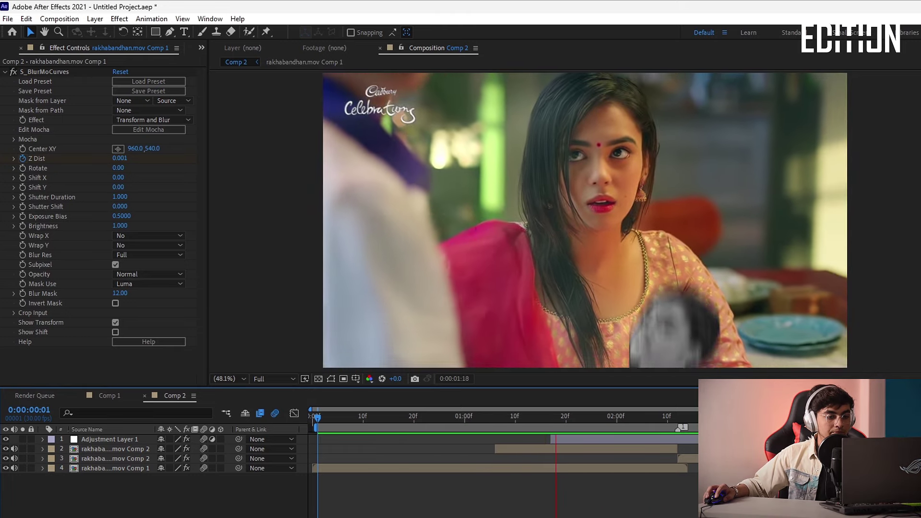
key(space)
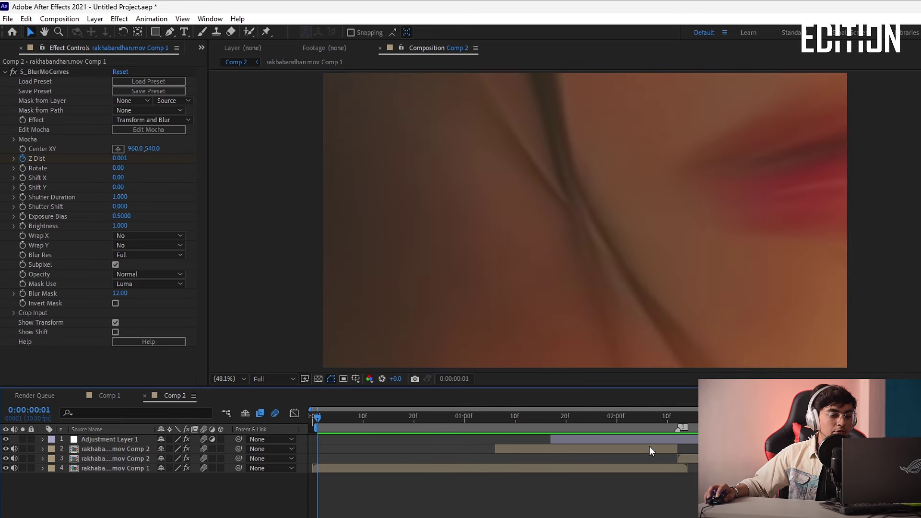
click(608, 420)
click(609, 449)
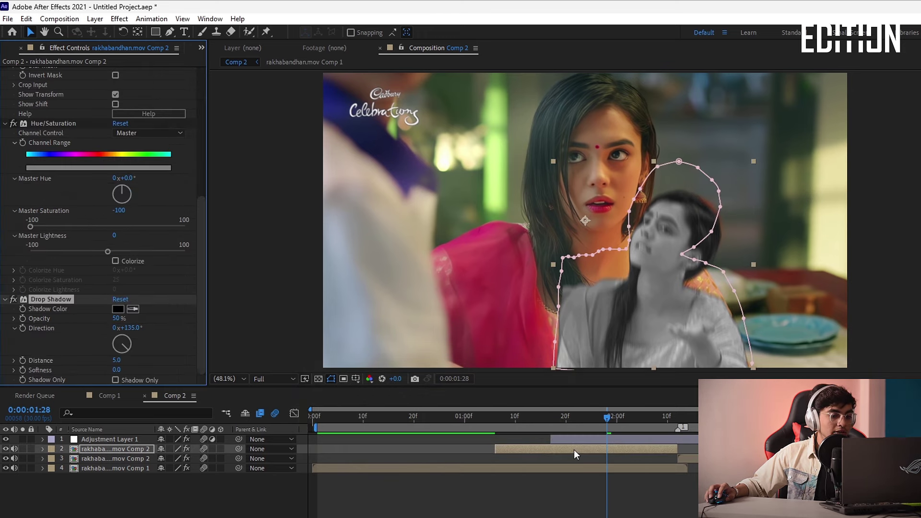
Set layer 2's Drop Shadow to 100% opacity, 0 distance and 200 softness, then play Comp 2.
key(ctrl+z)
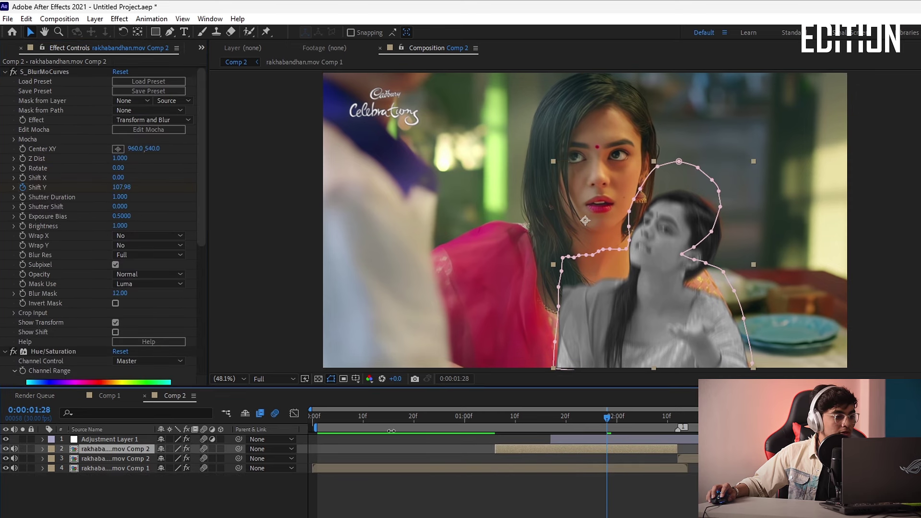
scroll(194, 288, down, 10)
click(119, 319)
text(100)
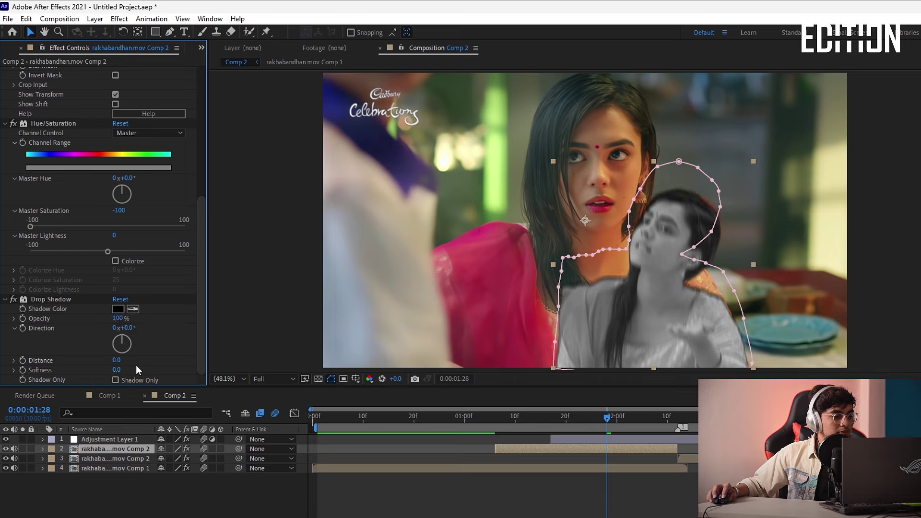
drag(116, 371, 194, 379)
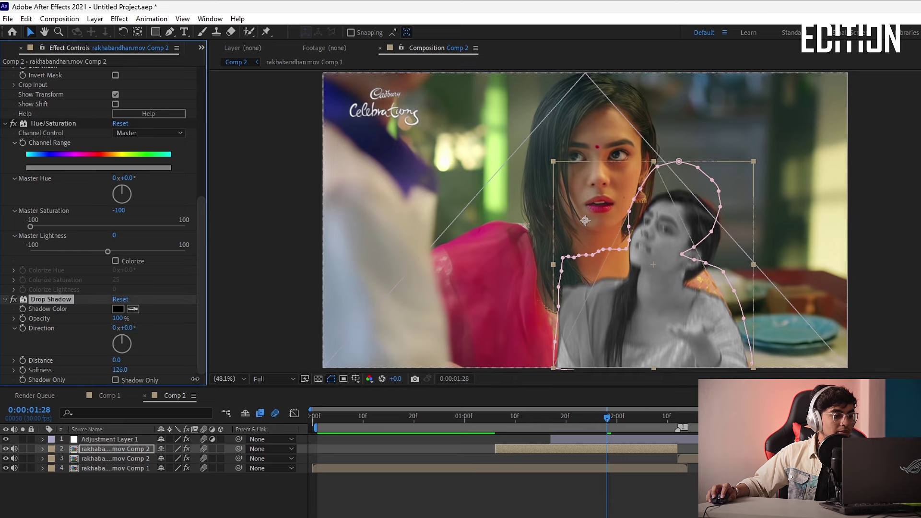
click(121, 370)
text(0)
click(312, 506)
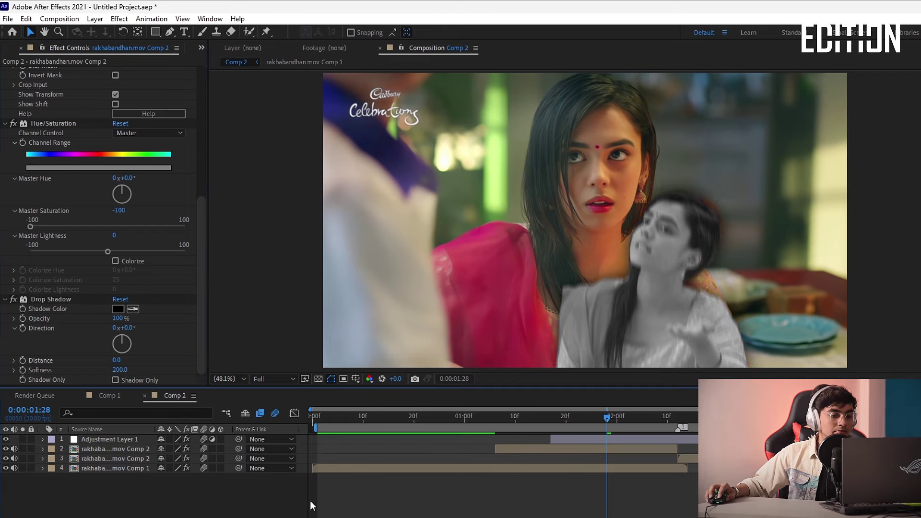
key(space)
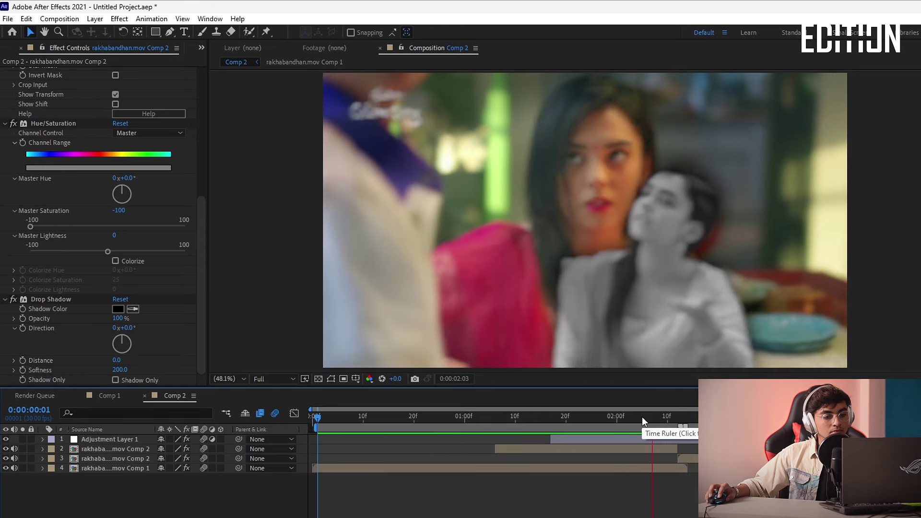
click(673, 419)
drag(673, 418, 656, 420)
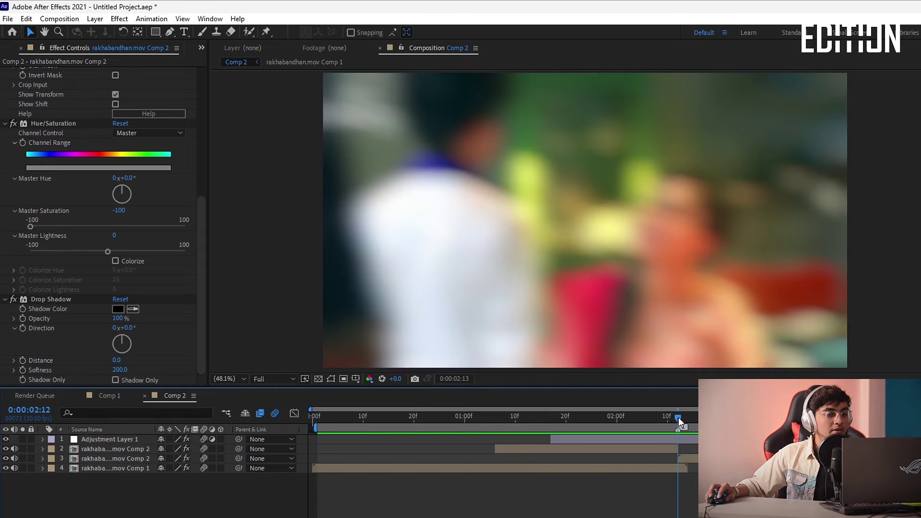
mouse_move(650, 415)
mouse_down()
mouse_move(667, 411)
mouse_move(317, 411)
mouse_up()
key(space)
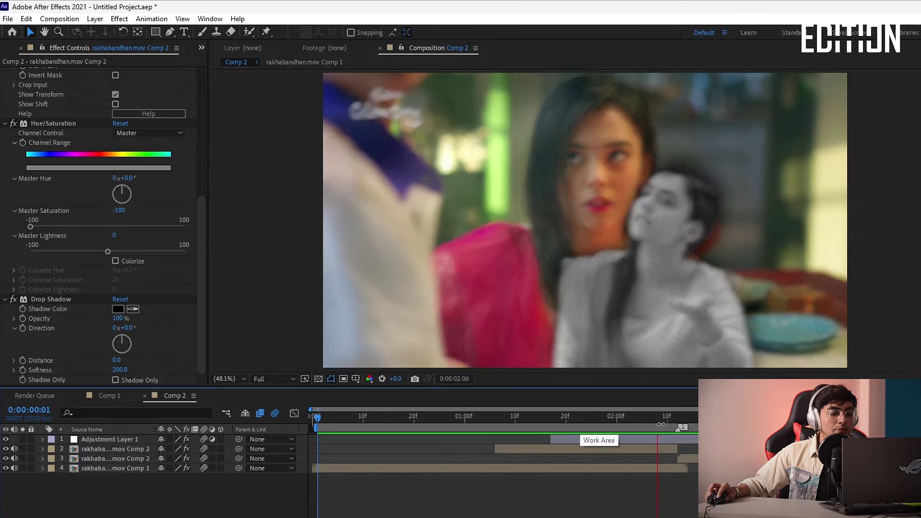
click(627, 418)
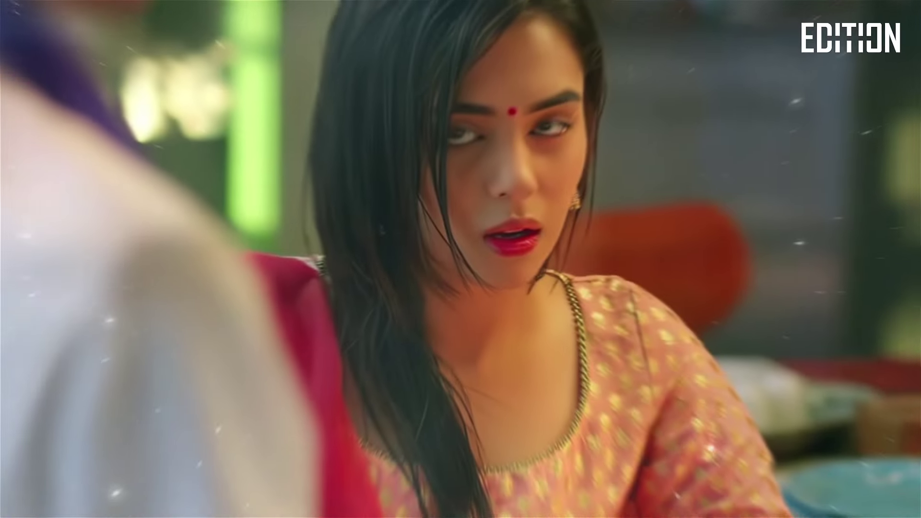